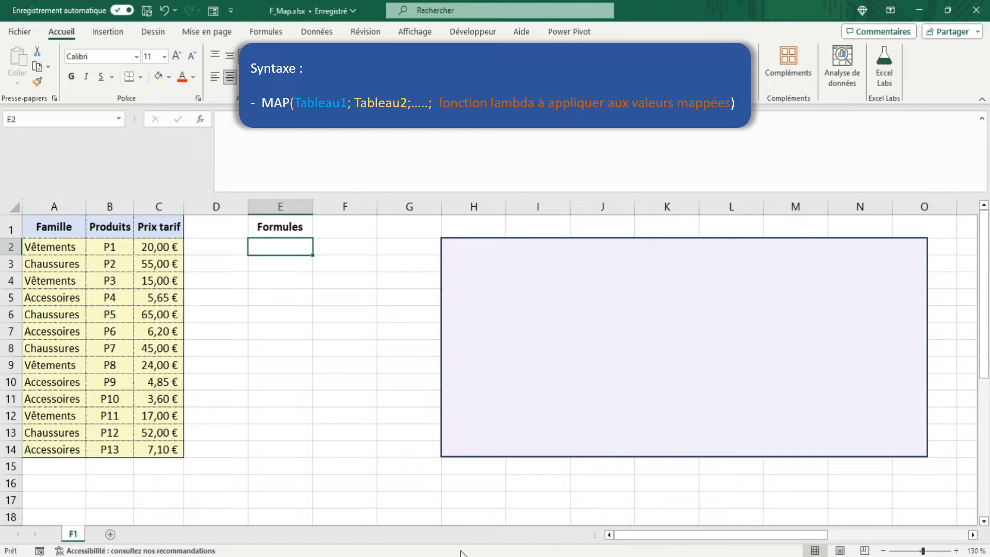
Enter the formula =MAP(C2:C14;LAMBDA(tab;tab*1,05)) in cell E2 to raise all list prices by 5%.
text(=)
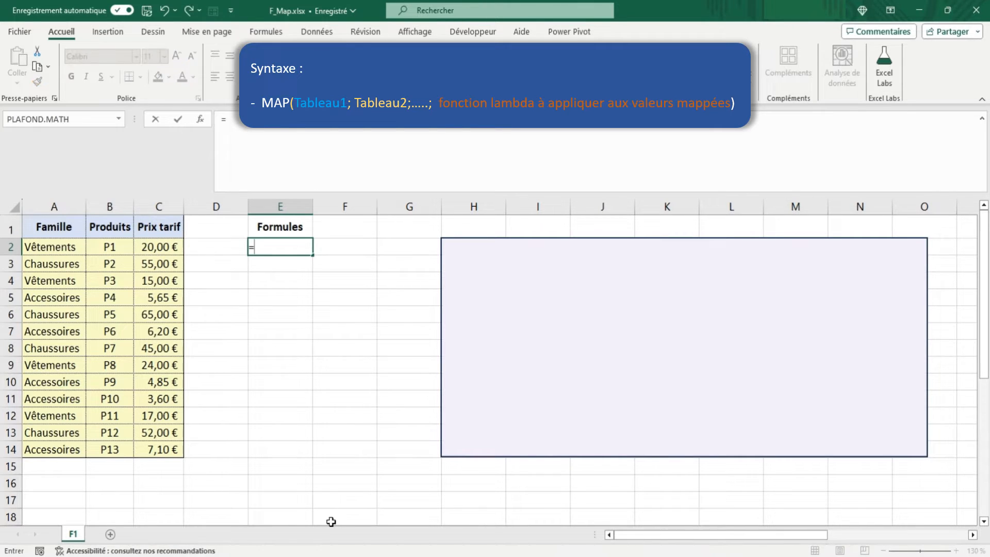
text(map()
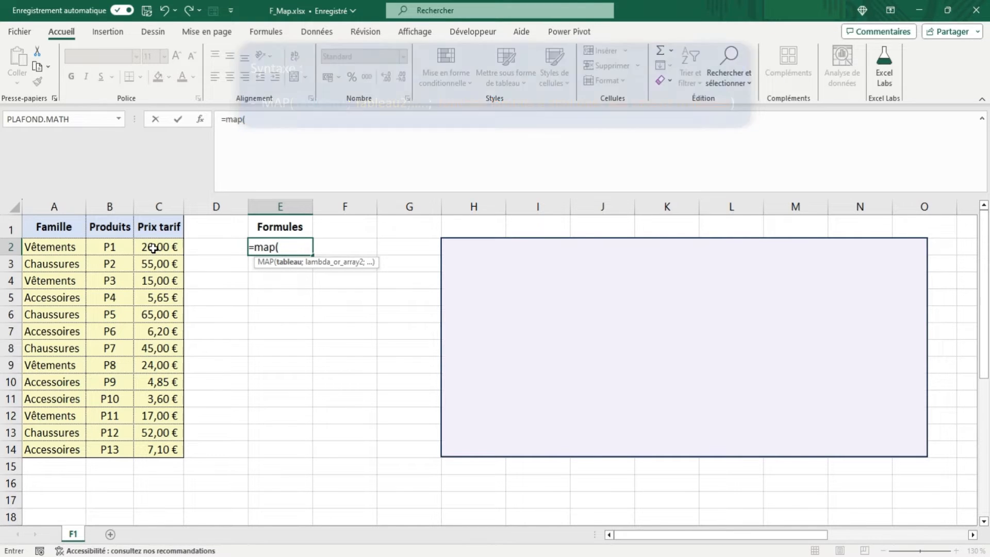
drag(152, 248, 162, 452)
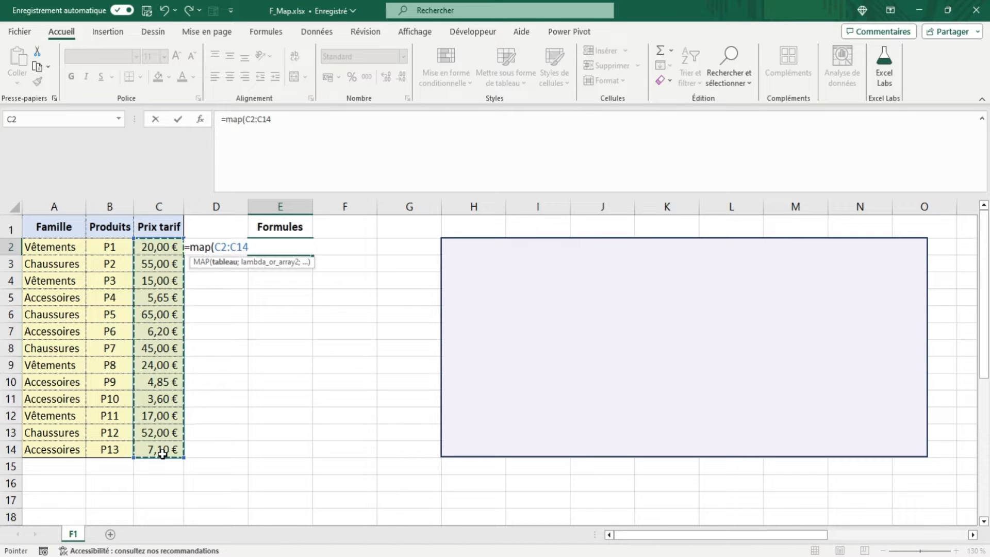
text(;lamb)
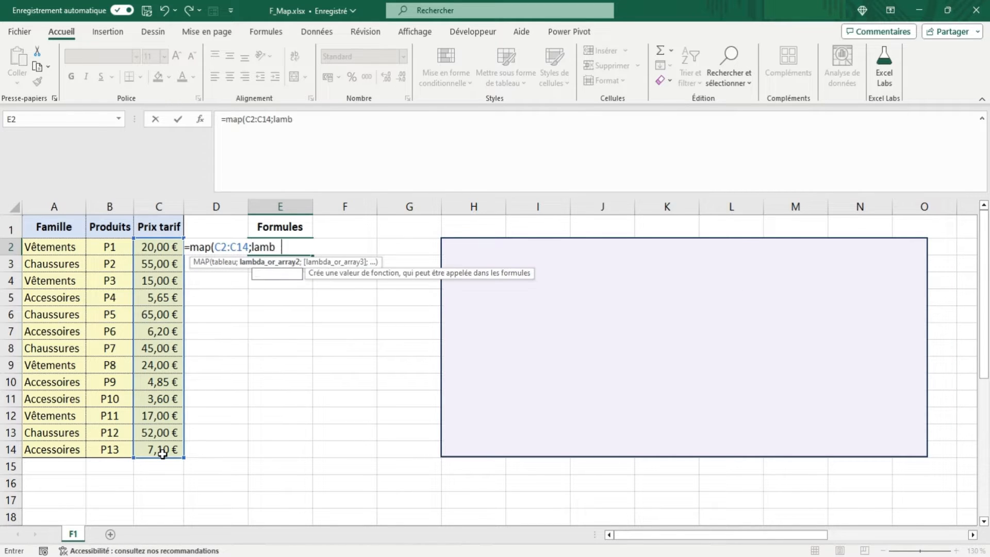
text(da()
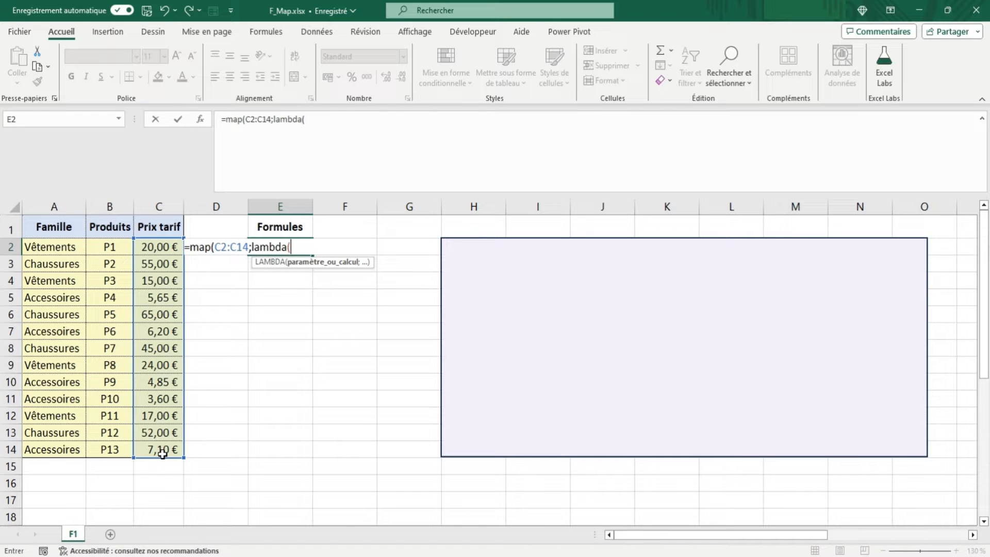
text(tab;)
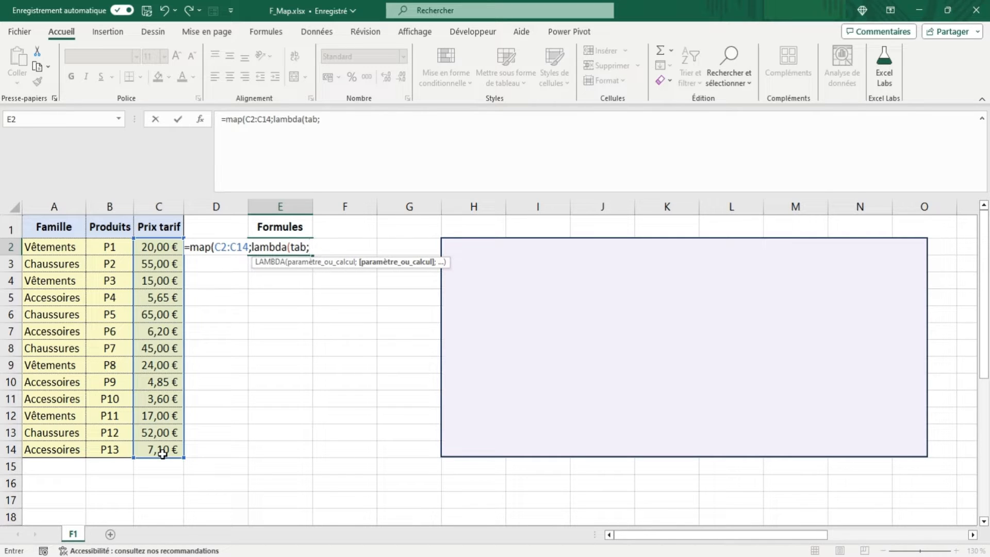
text(tab)
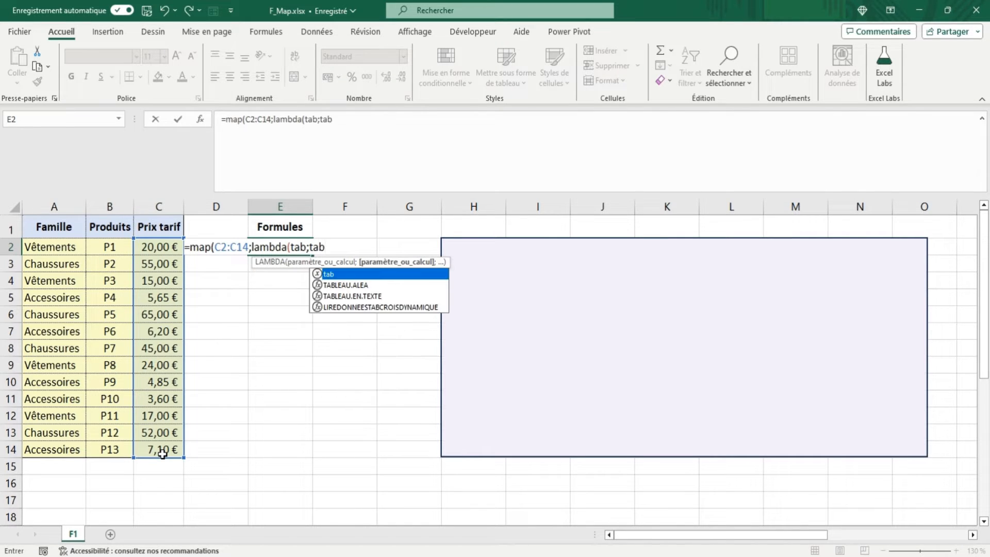
text(*)
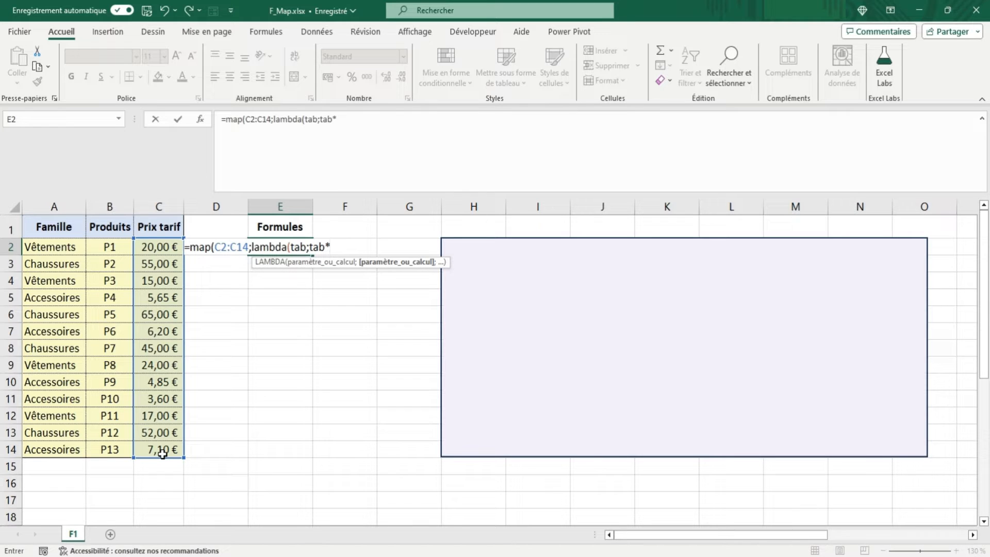
text(1,05))
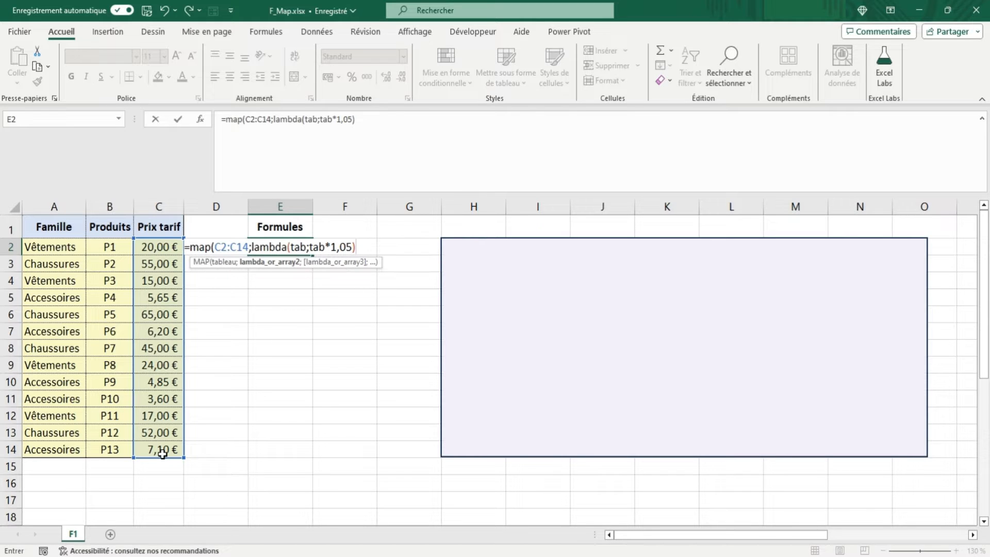
text())
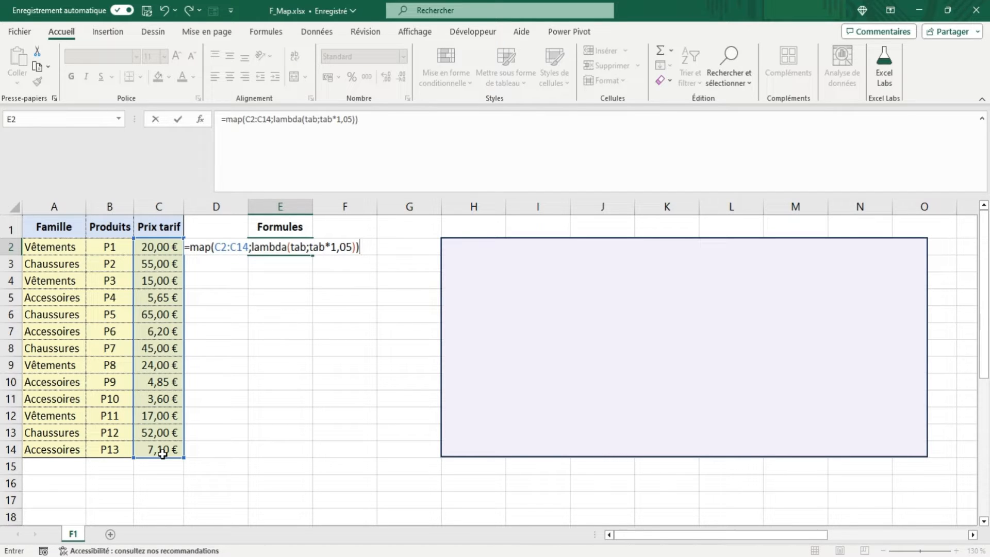
key(ctrl+Return)
key(Tab)
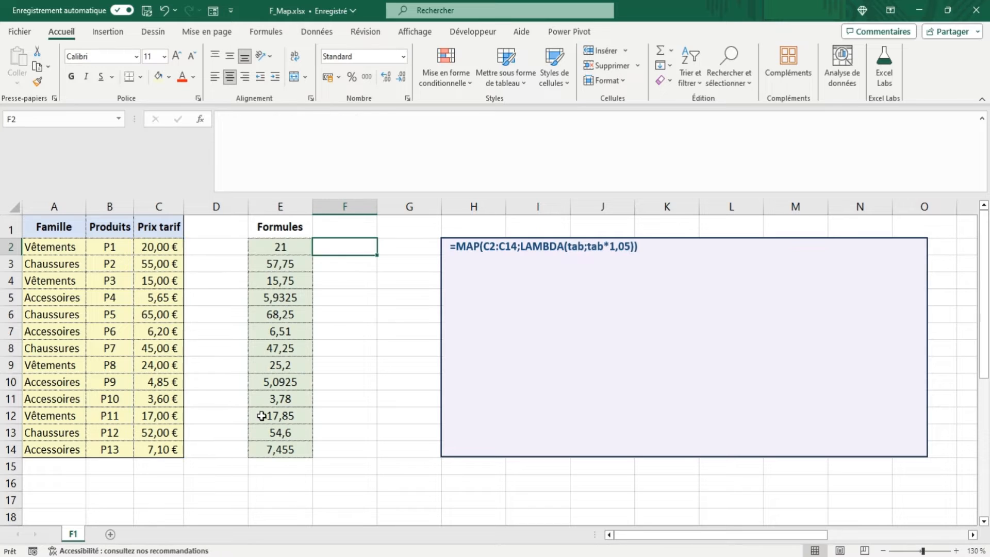
Replace the formula in cell E2 with =C2:C14*1,05.
click(292, 247)
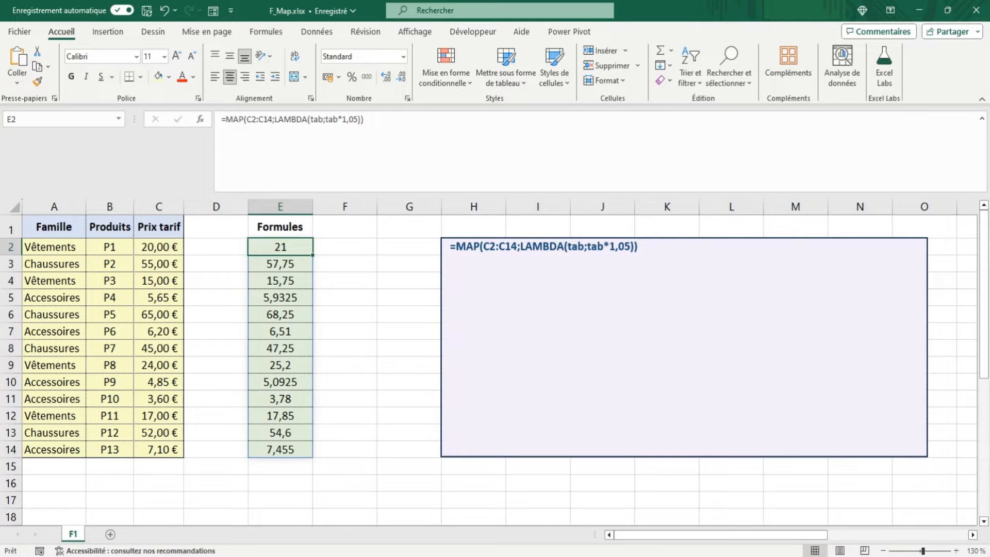
text(=)
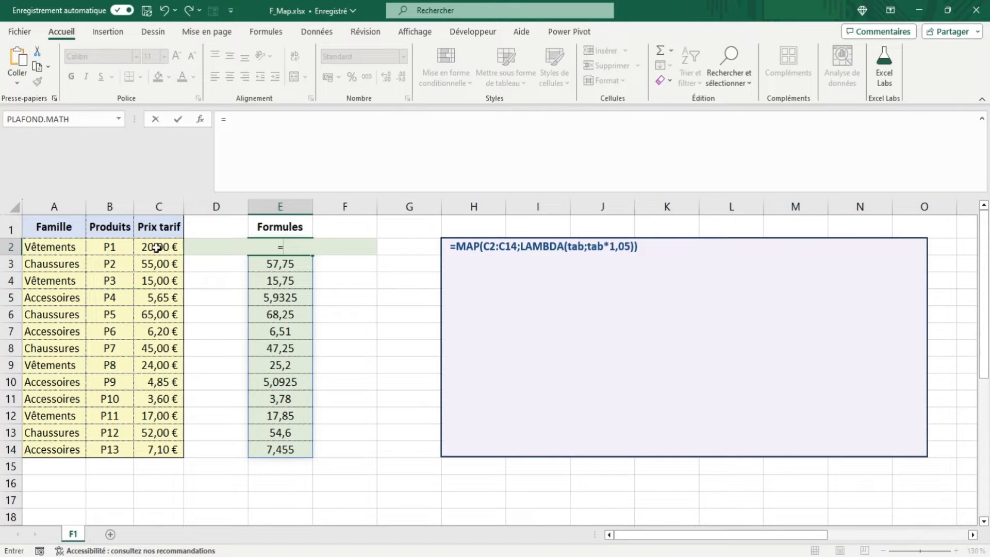
drag(160, 247, 168, 447)
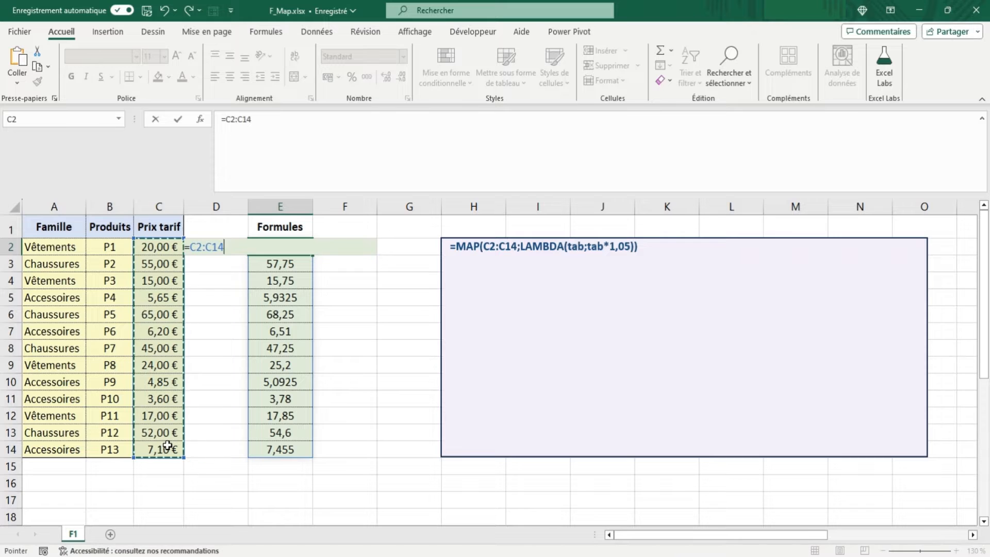
text(*1,05)
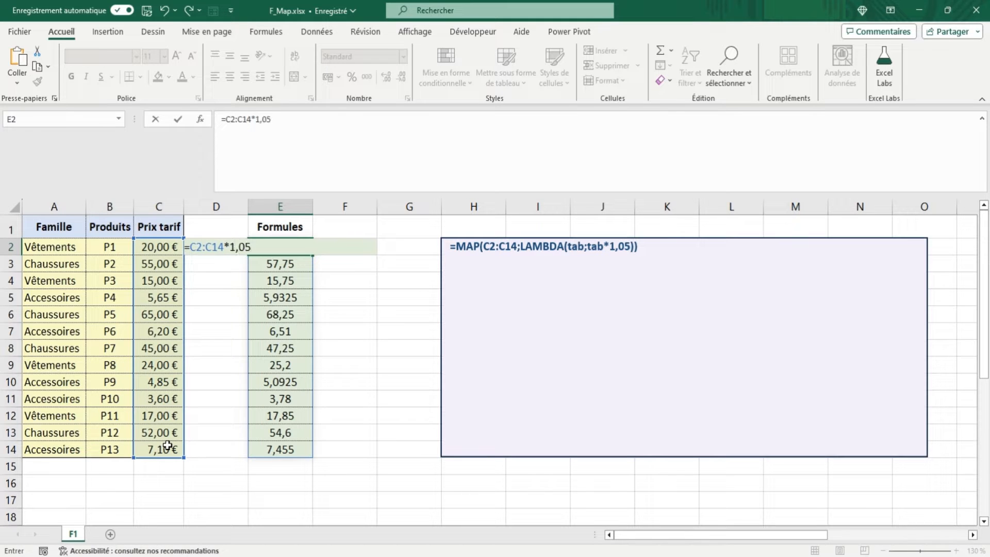
key(Tab)
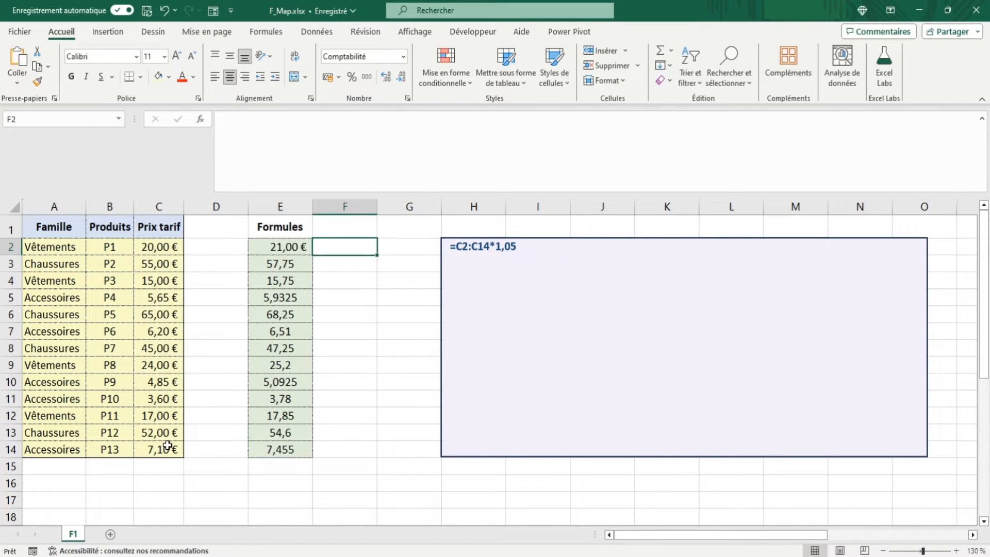
Clear the formula from cell E2.
click(262, 249)
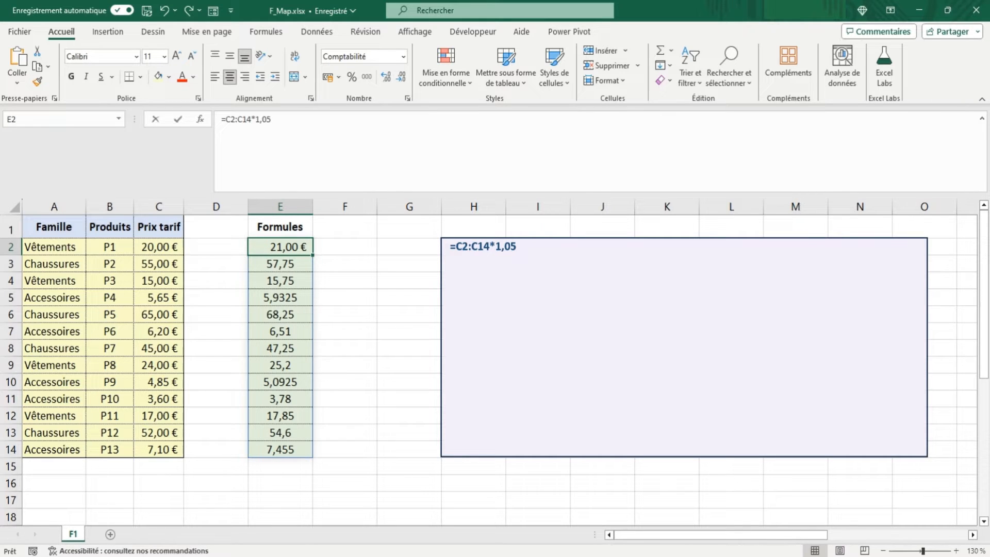
key(BackSpace)
key(Tab)
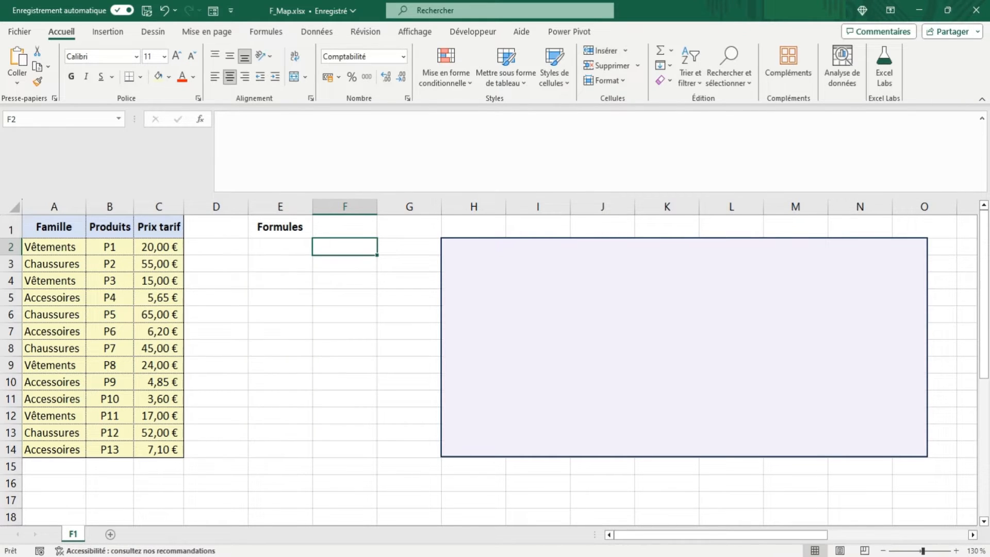
Start a MAP formula in cell E2 with the arrays A2:A14 and C2:C14.
key(Left)
text(=m)
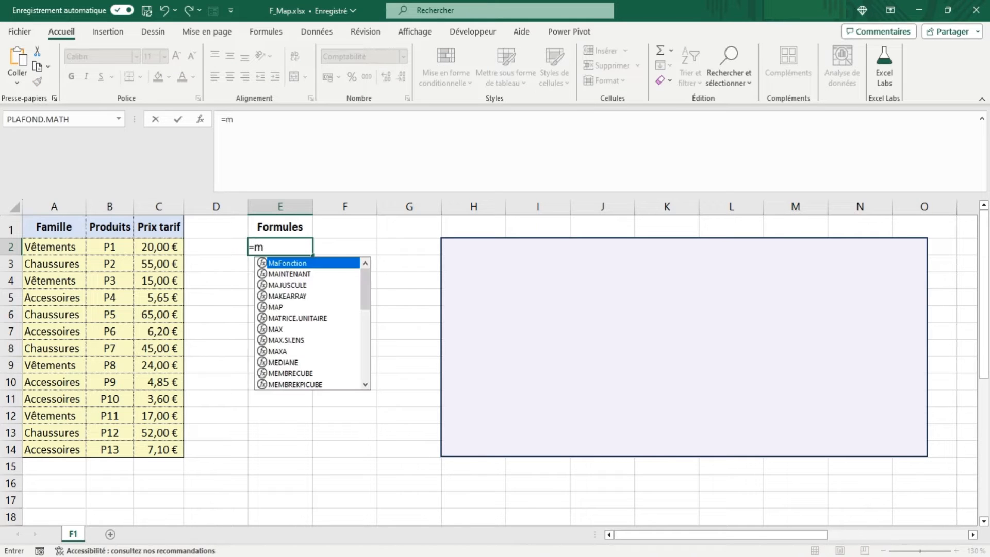
text(ap()
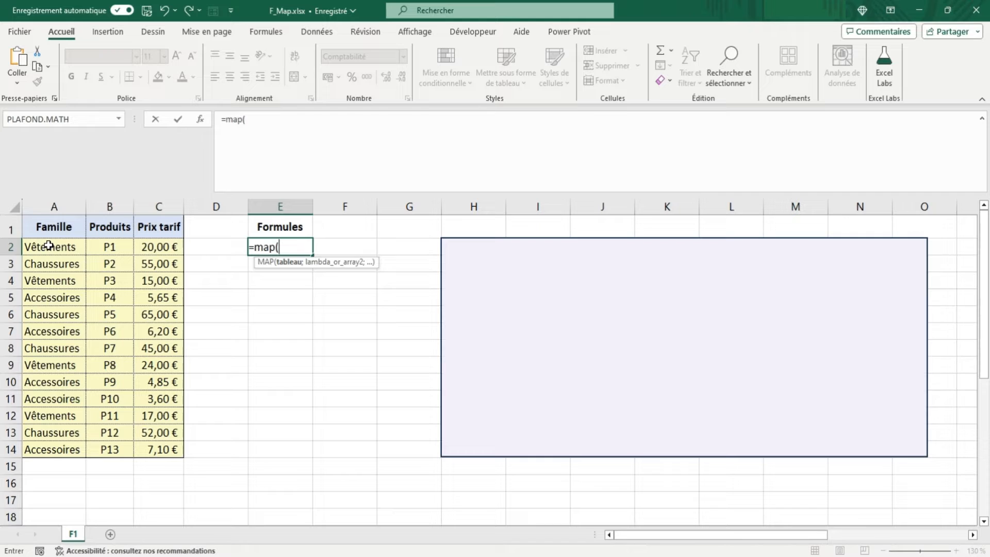
drag(49, 246, 61, 449)
text(;)
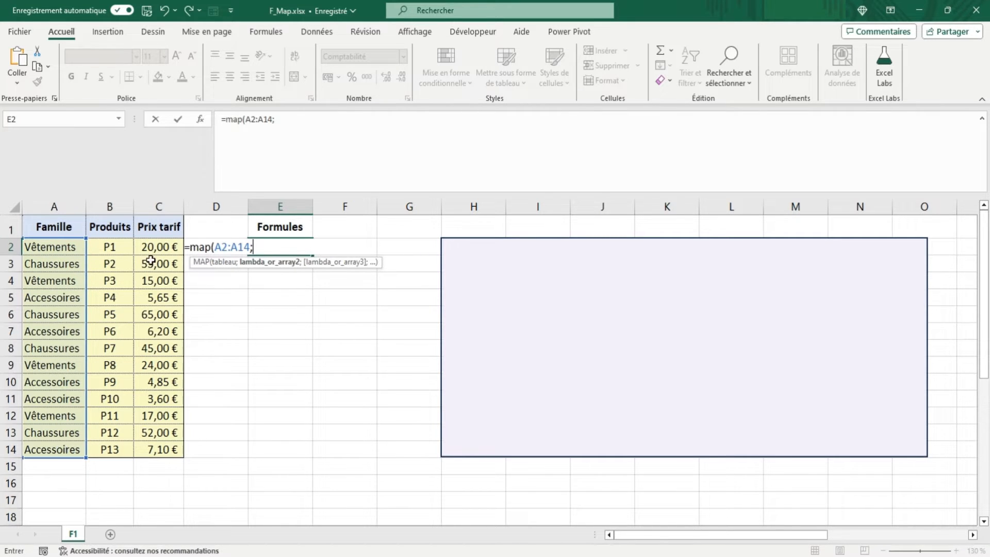
drag(161, 248, 157, 451)
Add a LAMBDA function to the MAP formula with the parameters Tab_1 and Tab_2.
text(;lam)
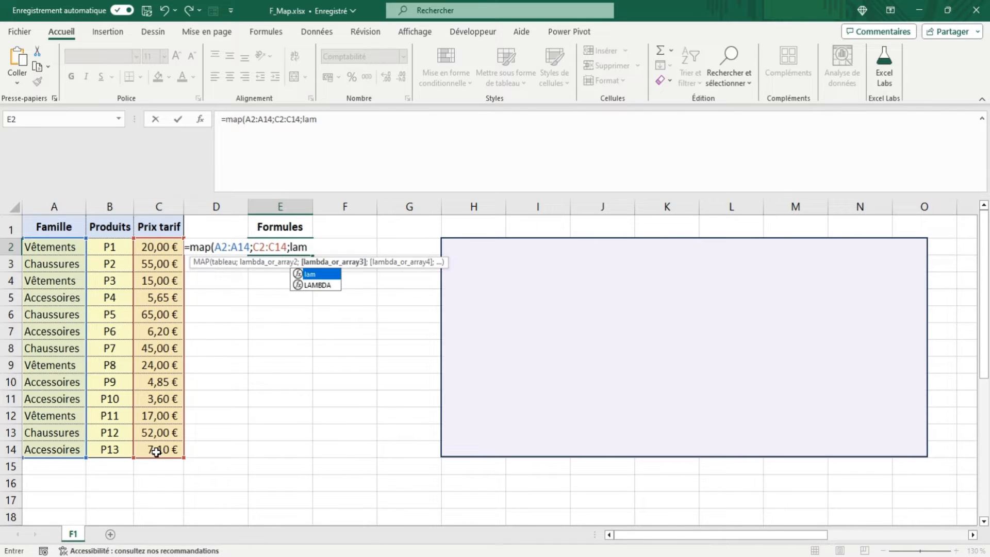
text(bda()
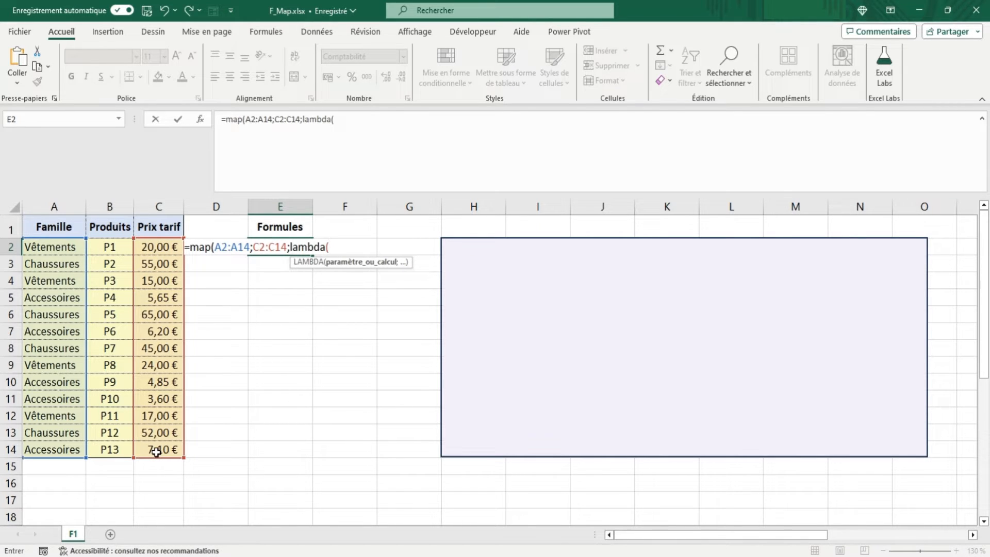
text(Tab_1;)
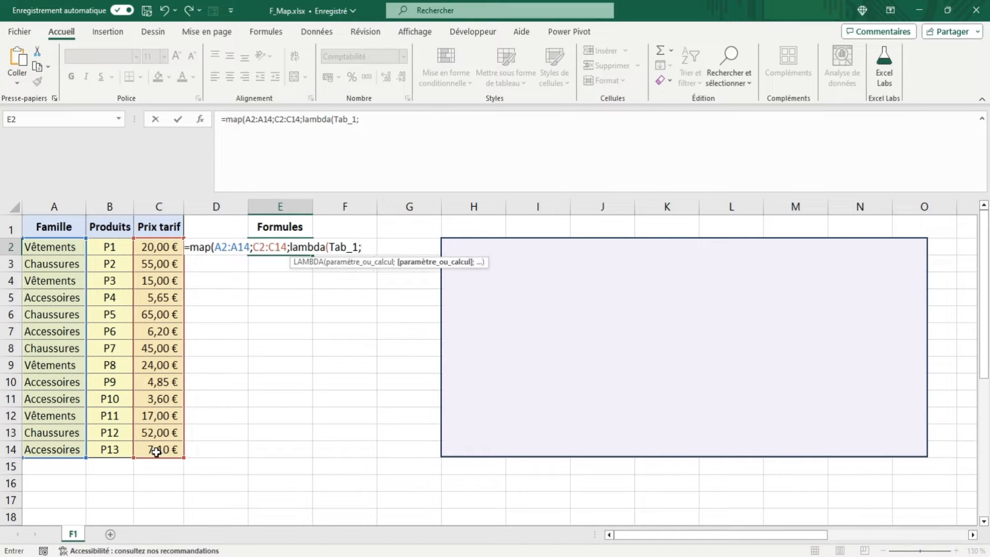
text(Tab_)
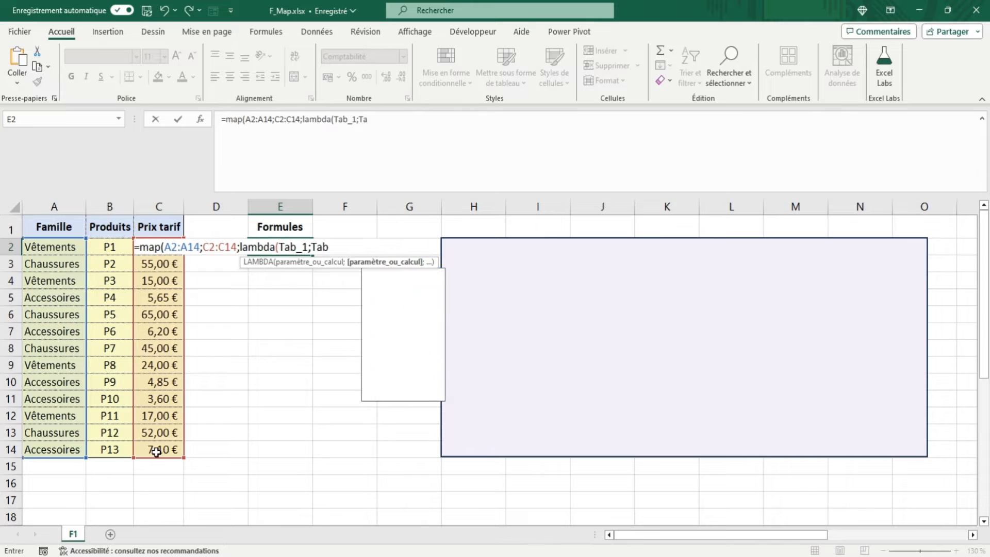
text(2)
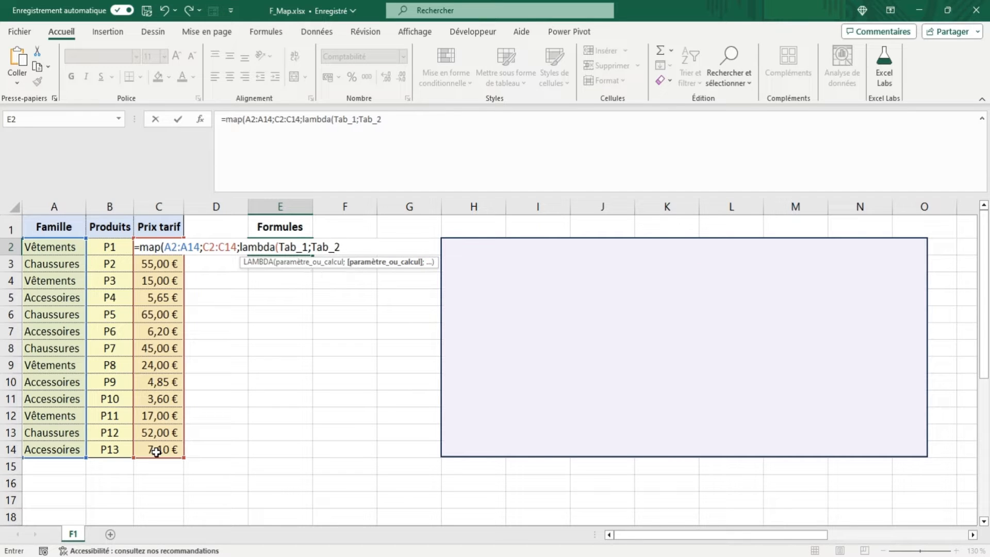
text(;)
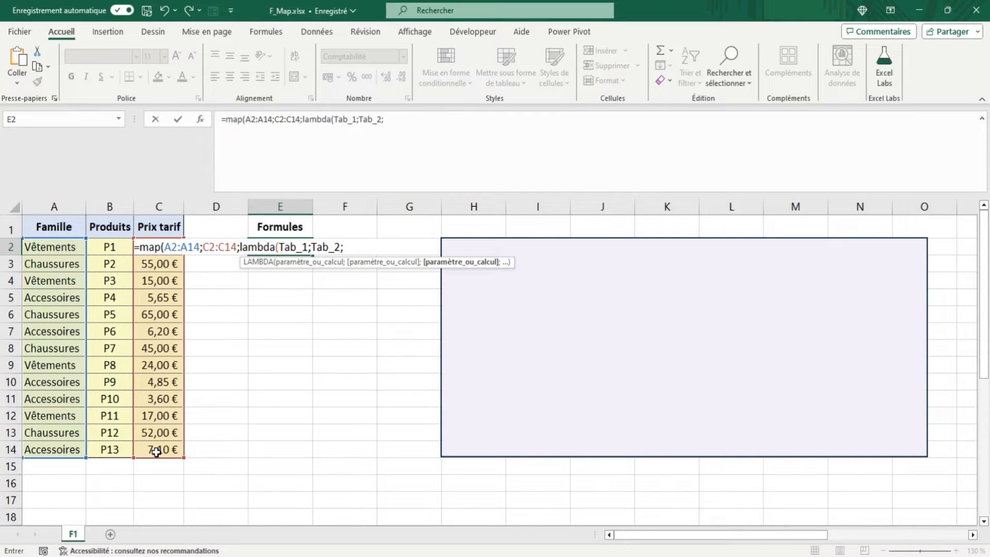
Add an SI test to the LAMBDA in cell E2 that checks whether Tab_1 equals "Vêtements".
text(si(Tab_1)
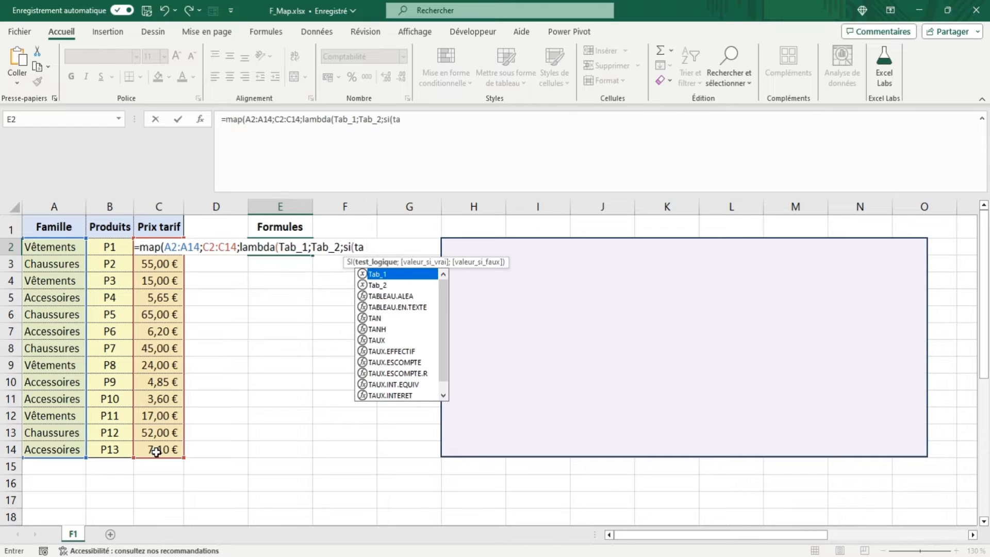
text(=")
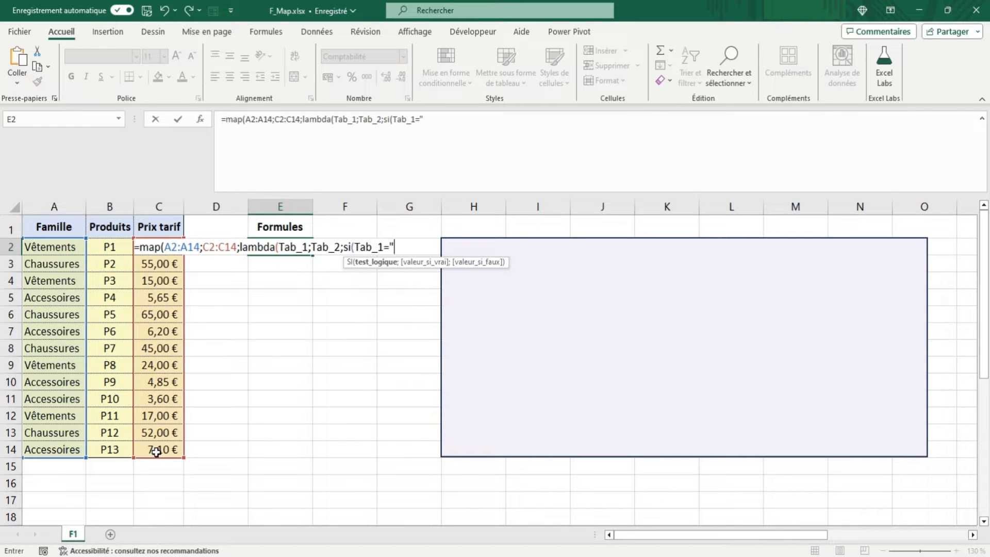
text(Vêtements)
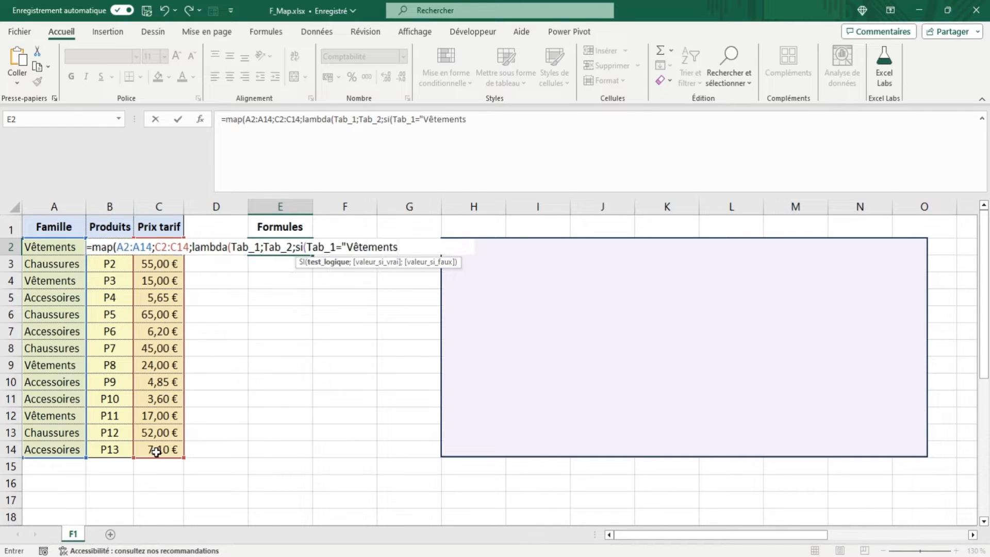
text(";)
Make the SI function return Tab_2*1,1 when true and Tab_2 when false, completing the MAP formula in E2.
text(tab_)
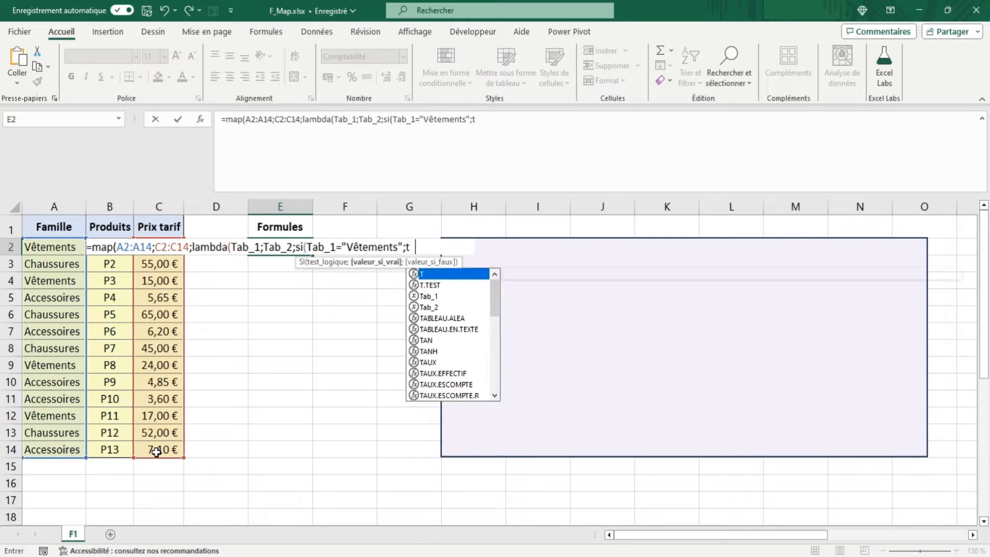
text(2)
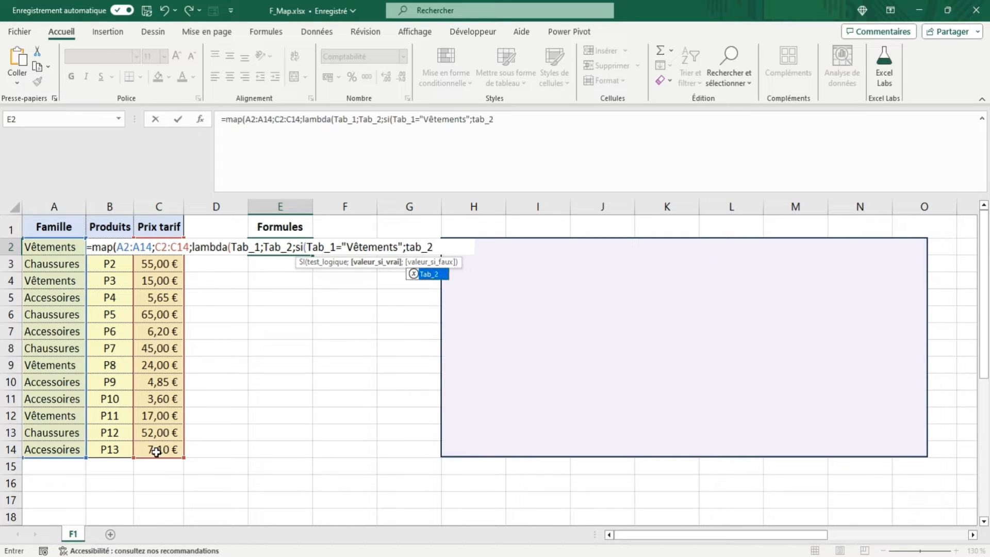
text(*1,1)
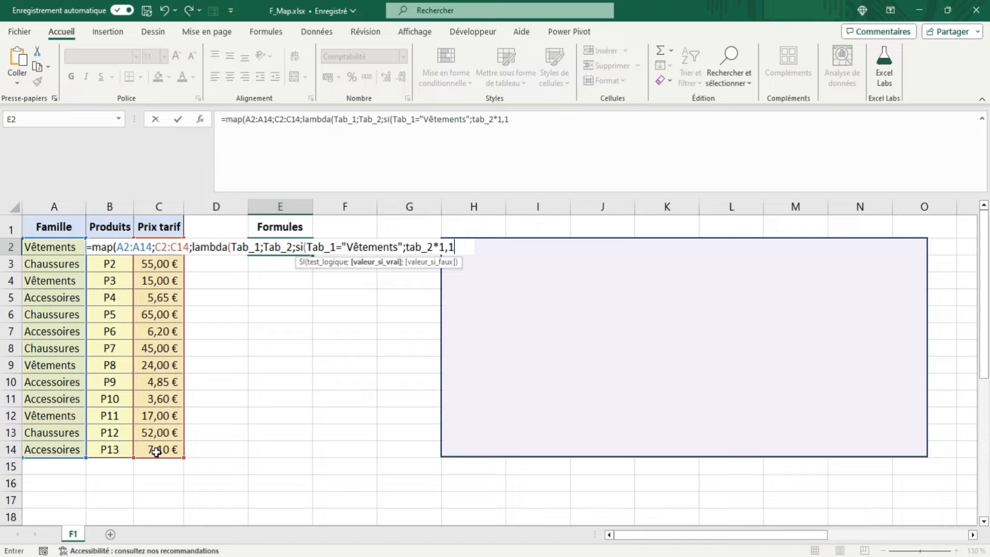
text(;tab_)
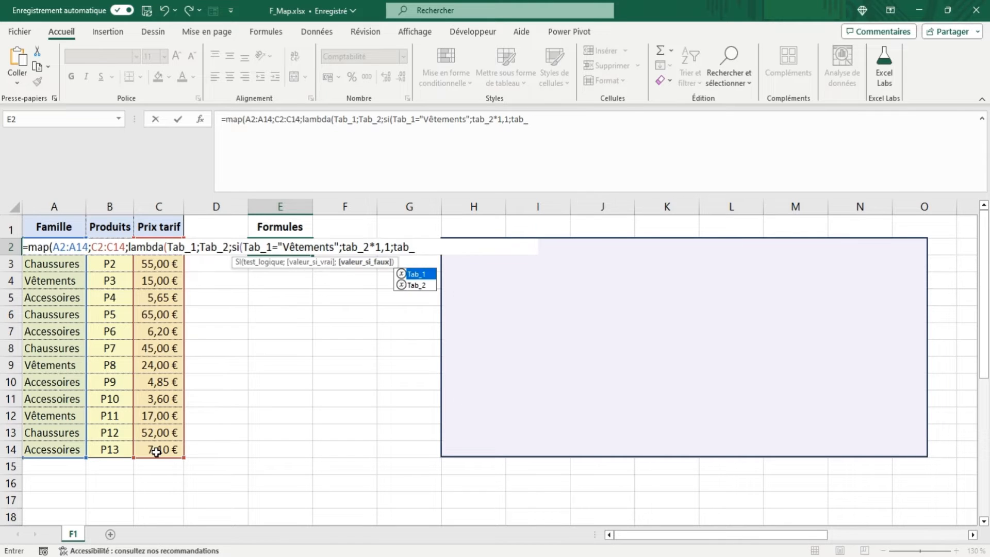
text(2)
text())))
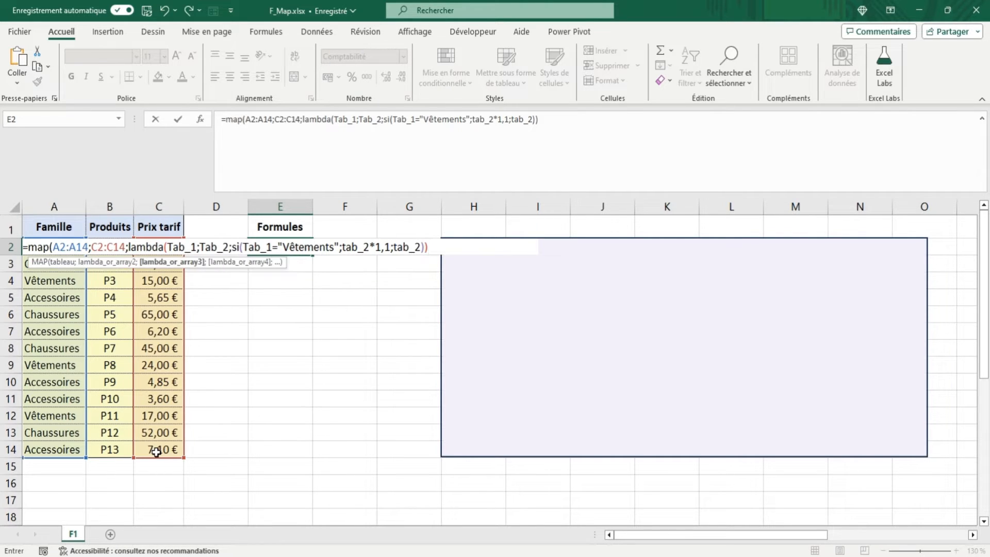
key(ctrl+Return)
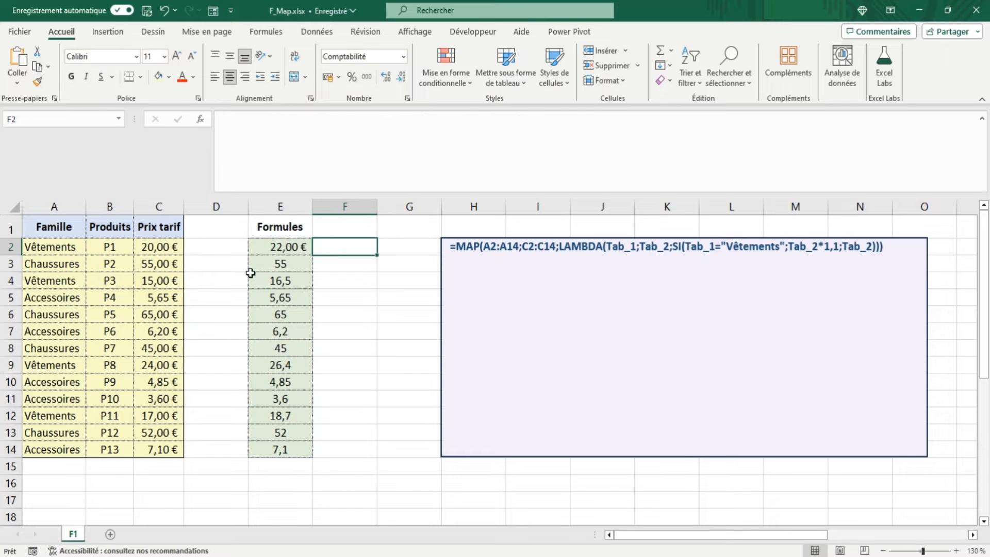
Compare the original prices in C2 and C3 with the calculated prices in E2 and E3.
click(154, 247)
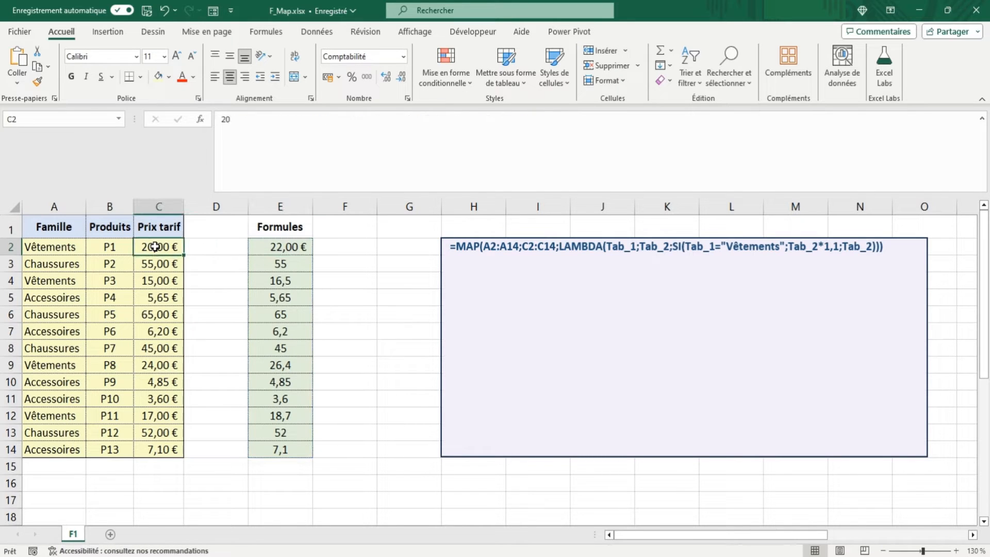
click(279, 265)
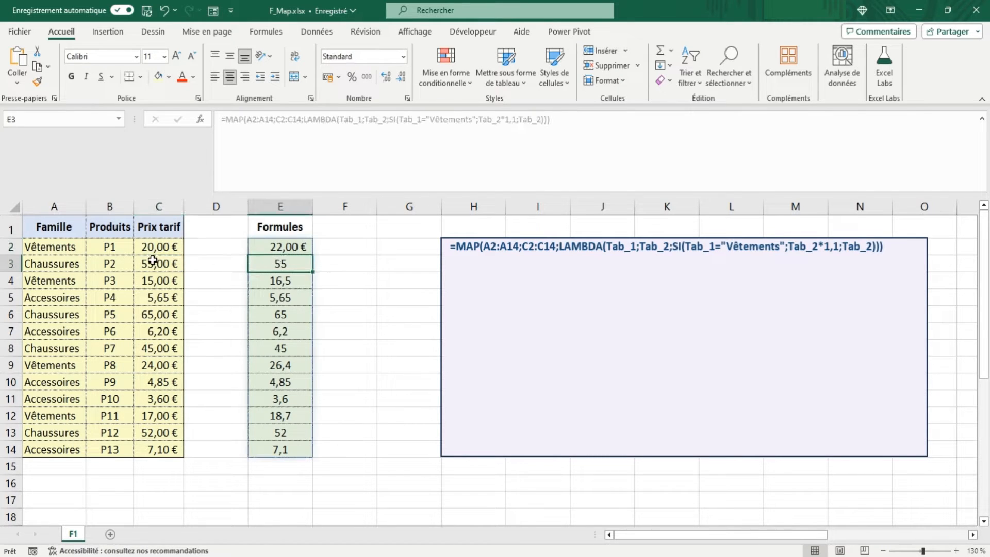
click(156, 262)
click(289, 243)
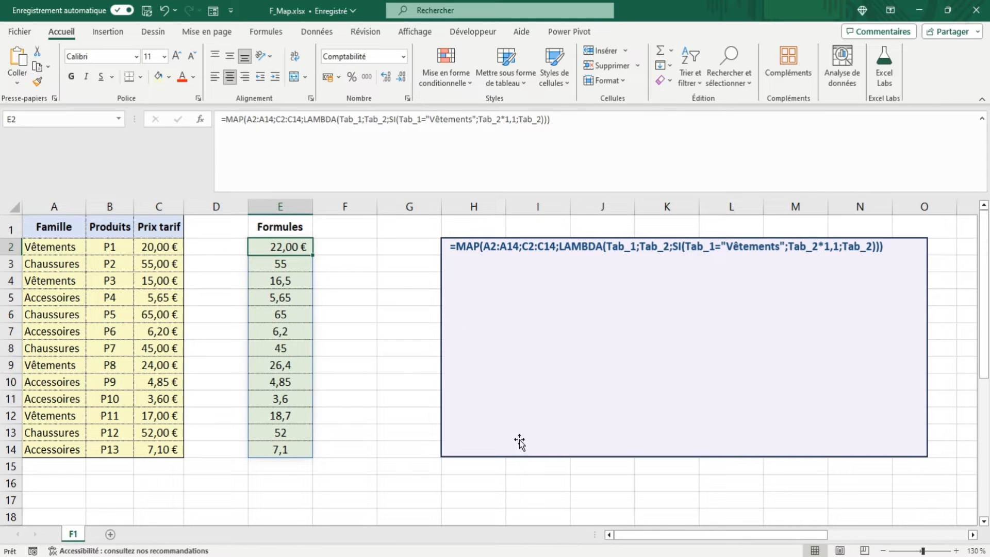
Enter the alternative formula =C2:C14*(1+(A2:A14="Vêtements")*0,1) in cell F2.
key(Right)
text(=)
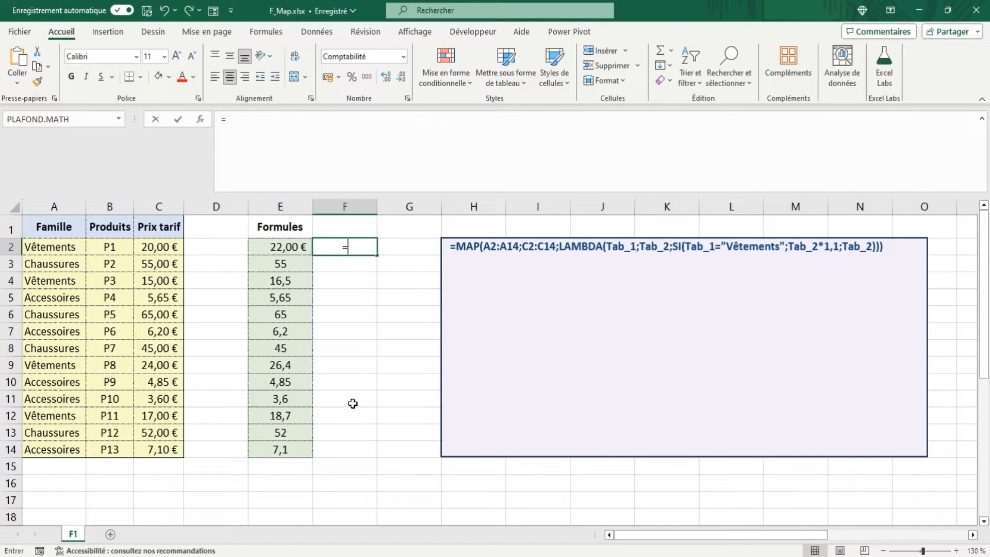
drag(163, 252, 168, 447)
text(*(1+)
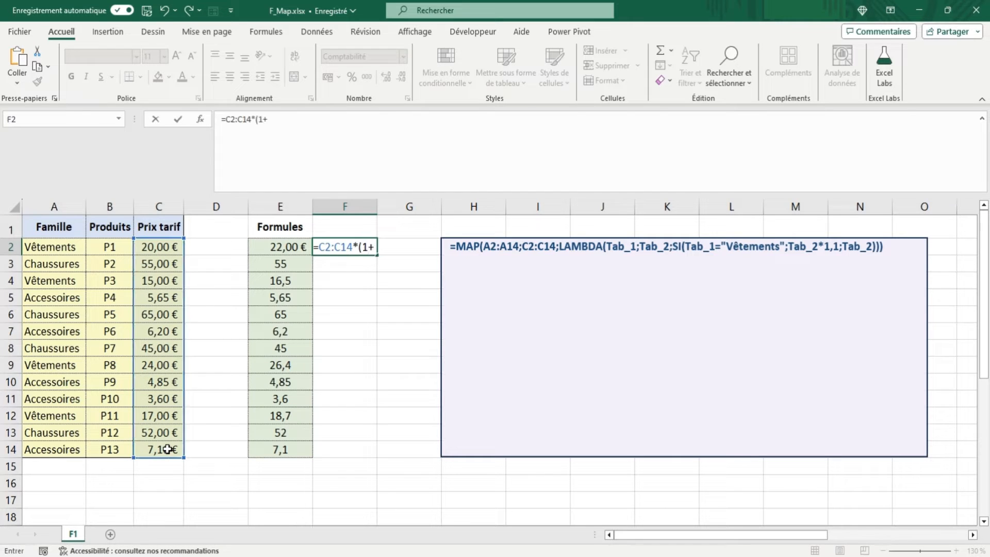
text(()
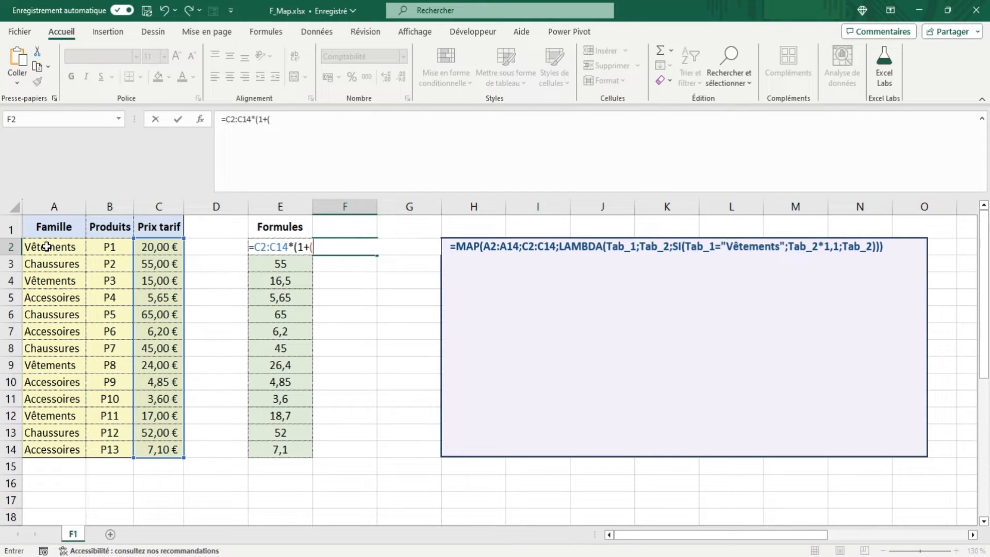
drag(49, 246, 52, 456)
text(=)
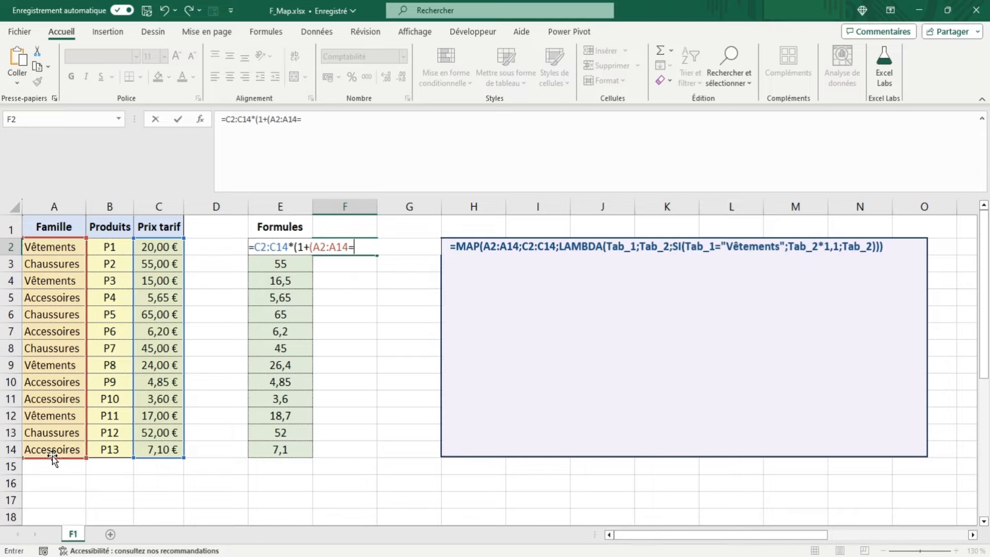
text("Vêtements)
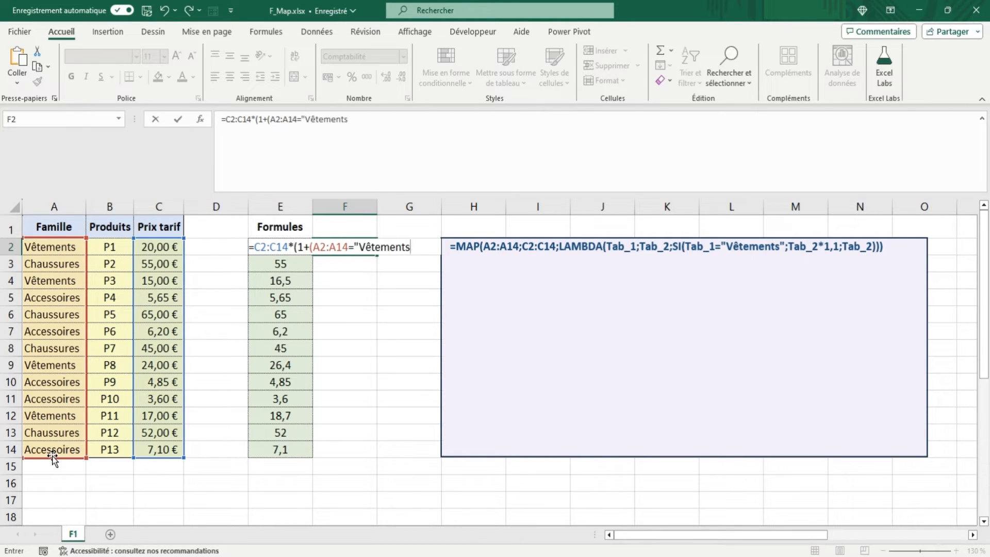
text(")*0,1))
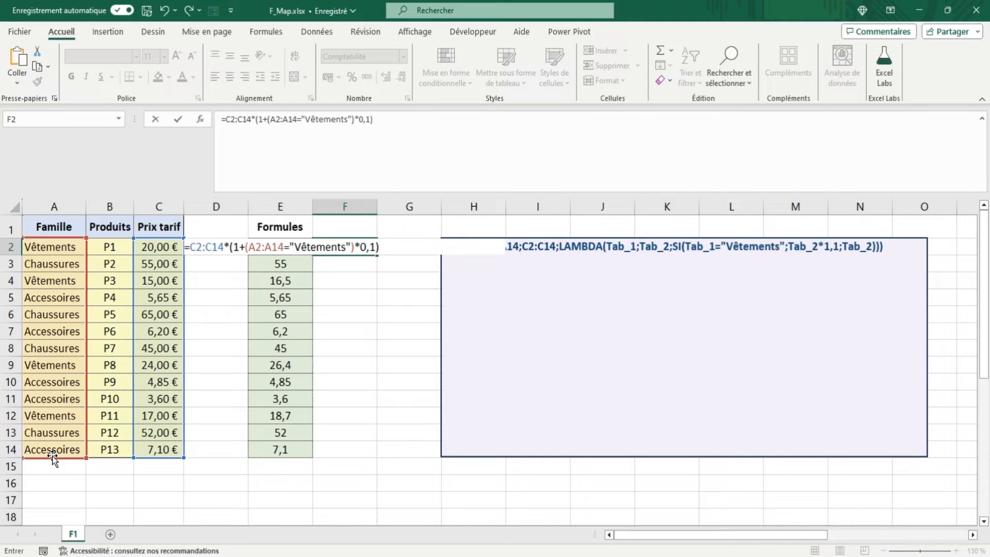
key(Tab)
Examine the partial results of (A2:A14="Vêtements") and its product with 0,1 inside the F2 formula.
click(335, 251)
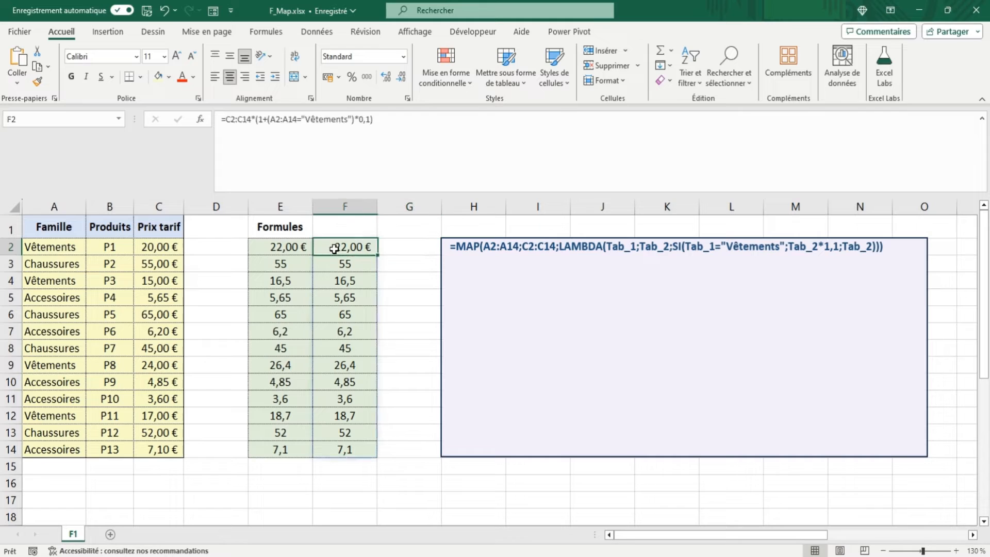
drag(267, 120, 355, 120)
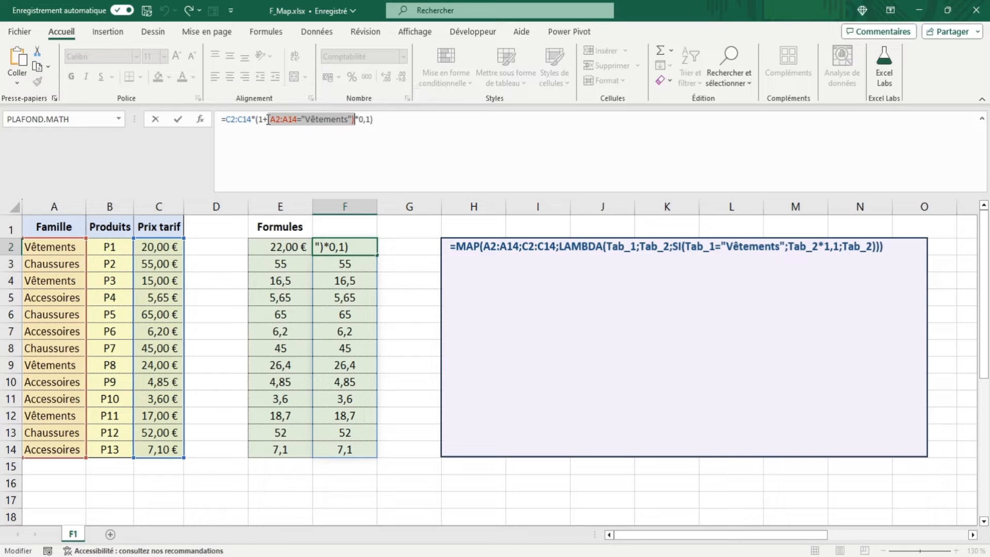
drag(268, 120, 371, 119)
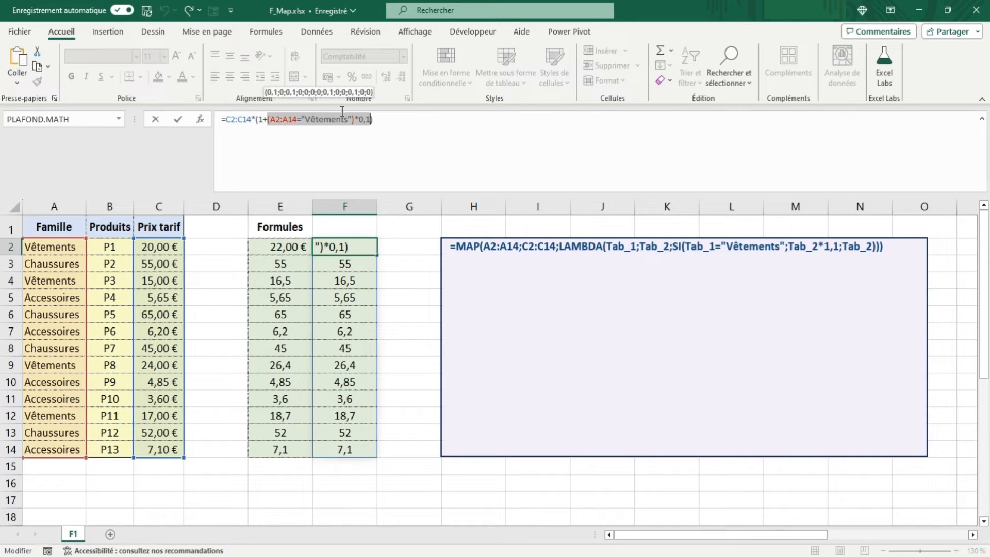
click(245, 152)
key(Escape)
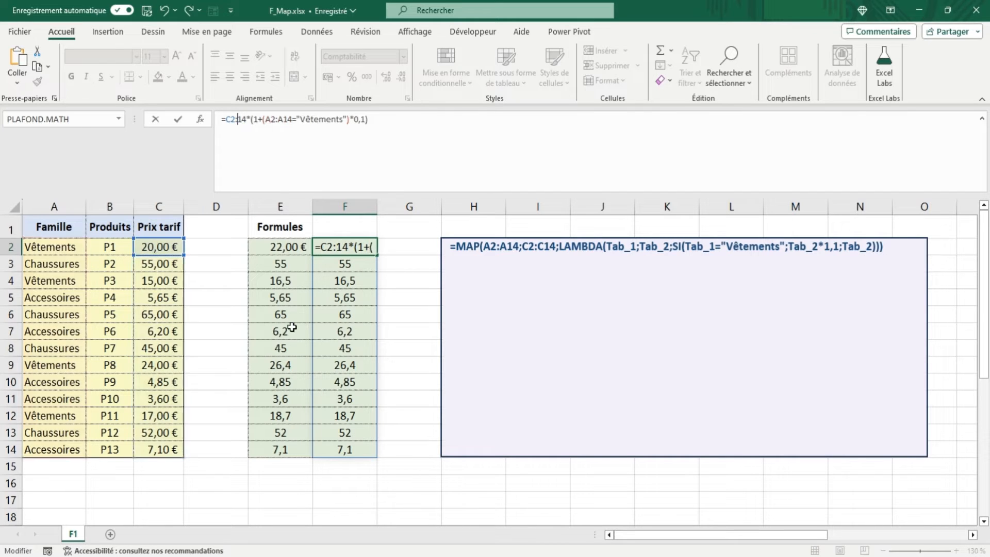
Undo the formula entered in cell F2 and return to cell E2.
key(ctrl+z)
key(ctrl+z)
key(Left)
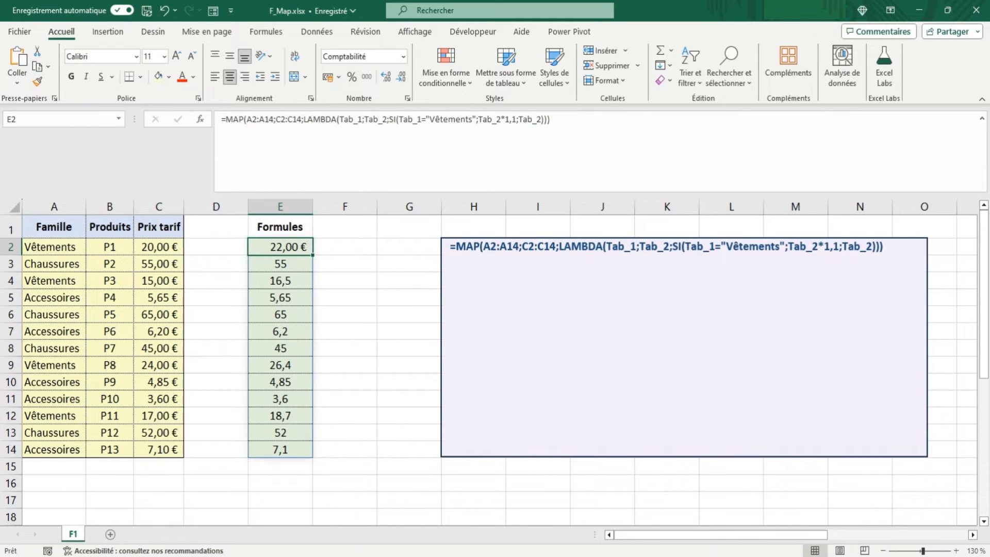
Try shortening the first array of the MAP formula in E2 to A2:A6.
drag(247, 120, 274, 123)
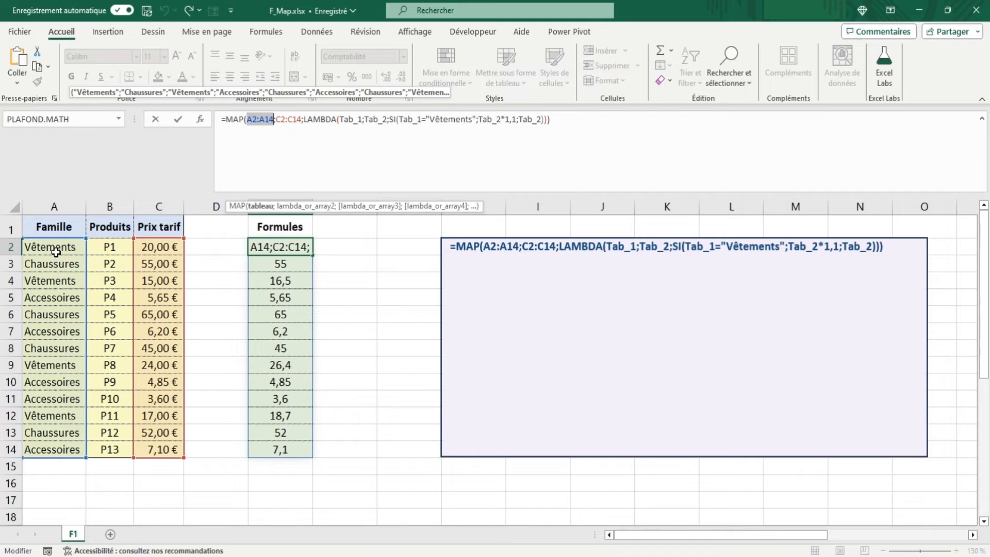
drag(59, 248, 58, 314)
key(Tab)
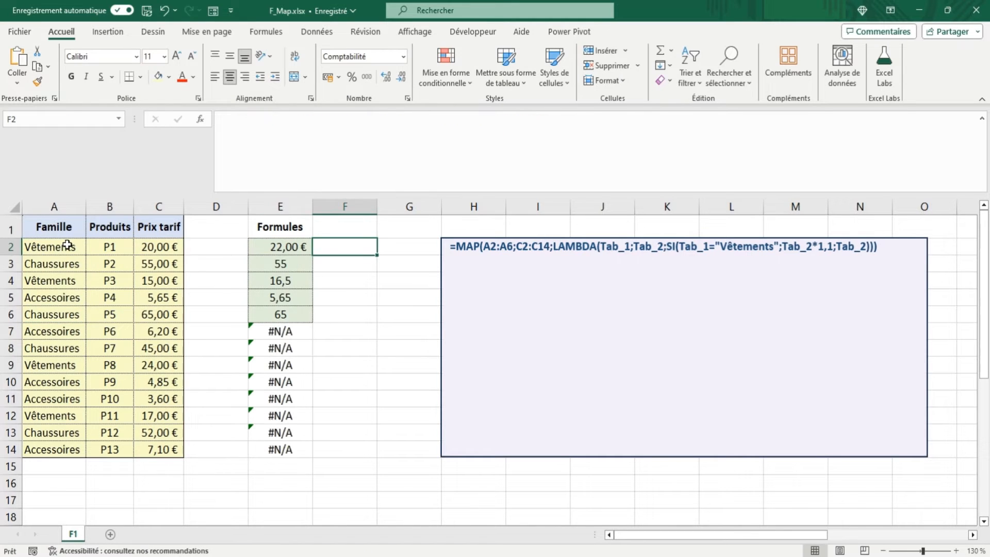
Try widening the first array of the MAP formula in E2 to A2:B14.
click(262, 251)
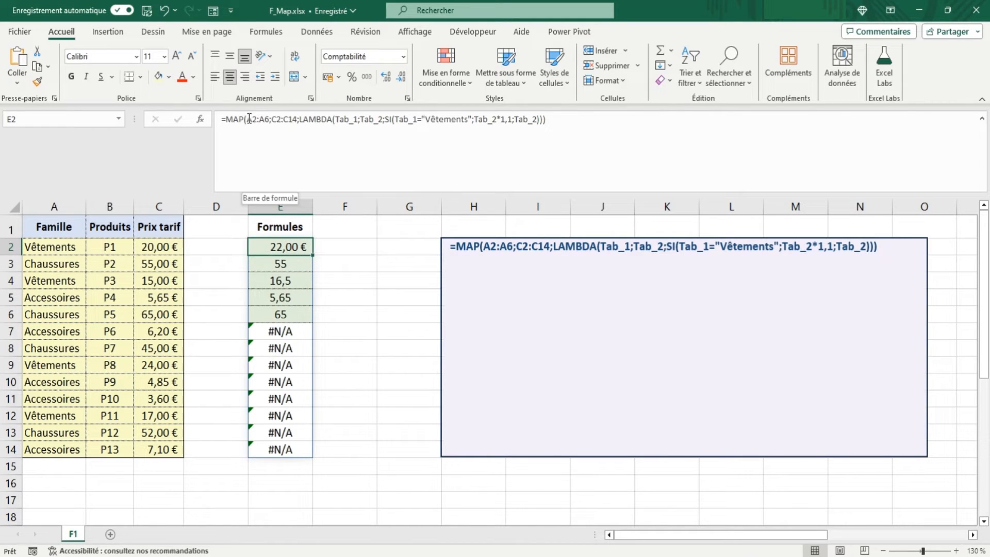
drag(247, 120, 268, 122)
drag(49, 247, 119, 450)
key(Tab)
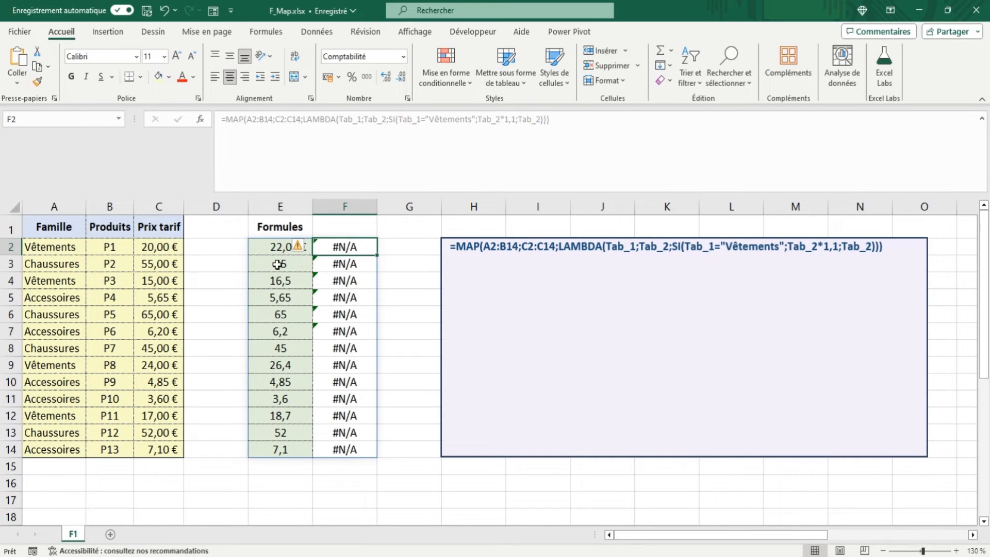
Set the first array of the MAP formula in E2 back to A2:A14.
click(272, 249)
drag(247, 120, 273, 120)
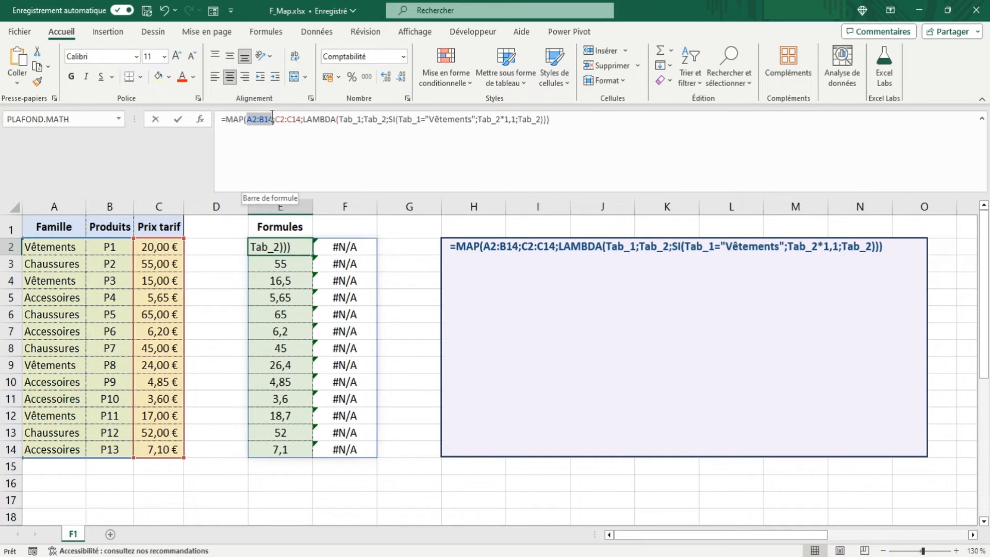
drag(54, 247, 63, 458)
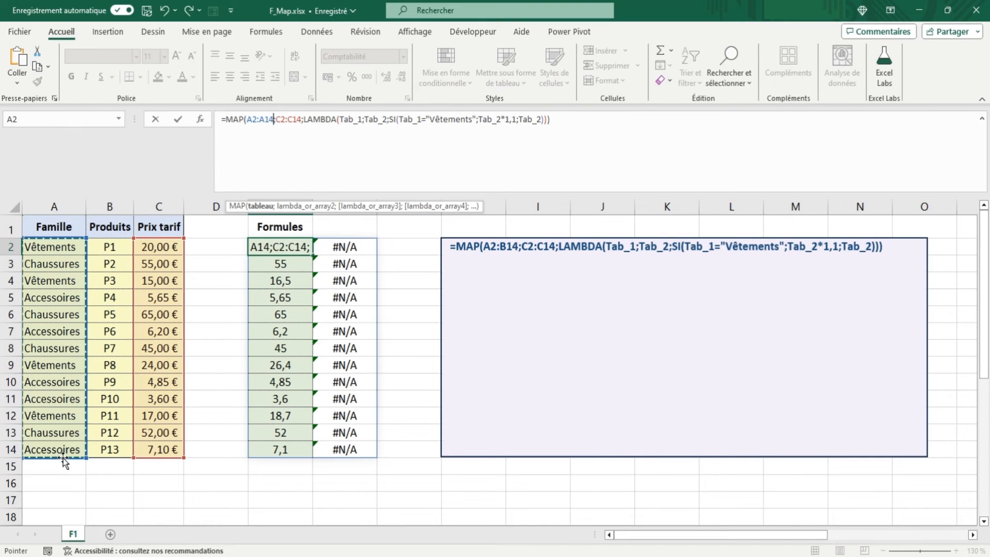
key(Tab)
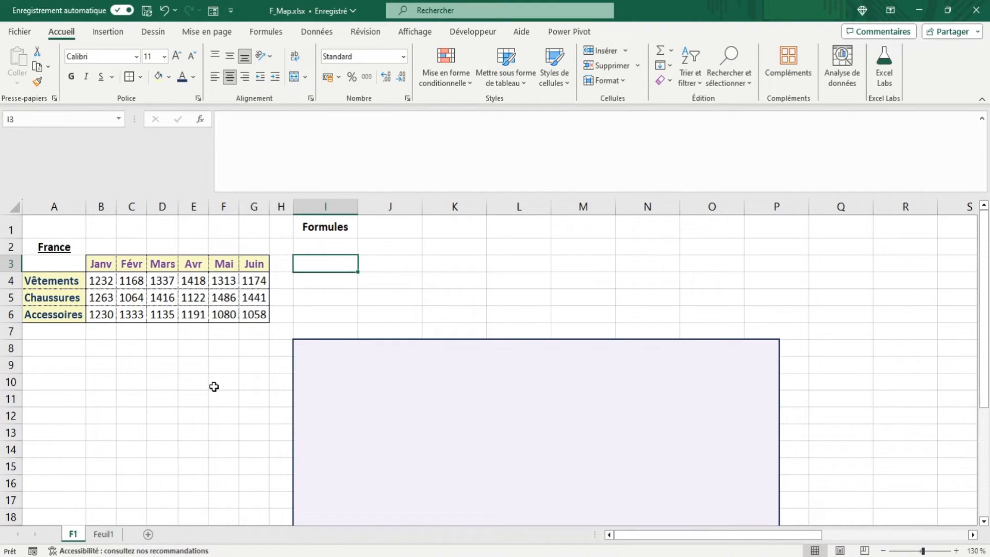
Start a MAP formula in cell I3 with the monthly table B3:G6 as its first array.
text(=)
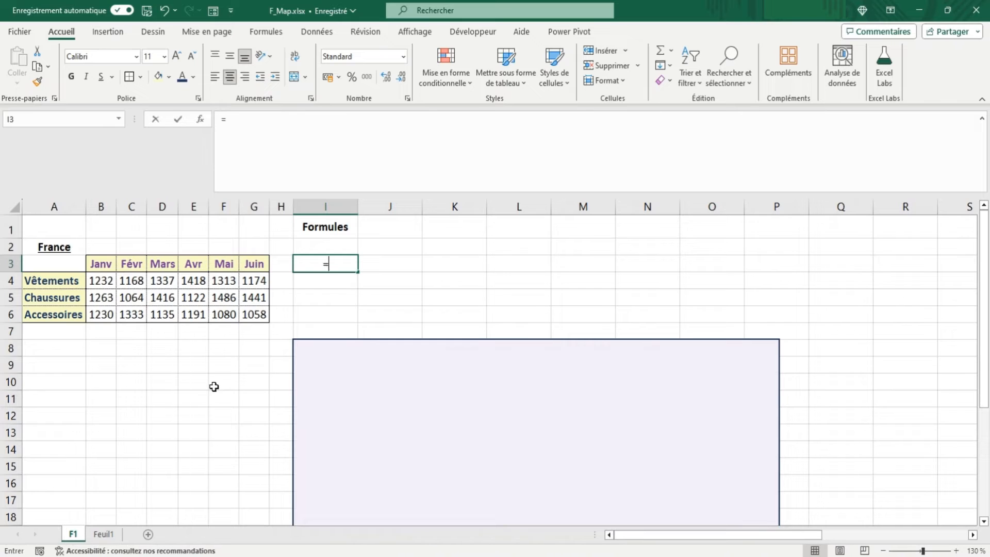
text(map()
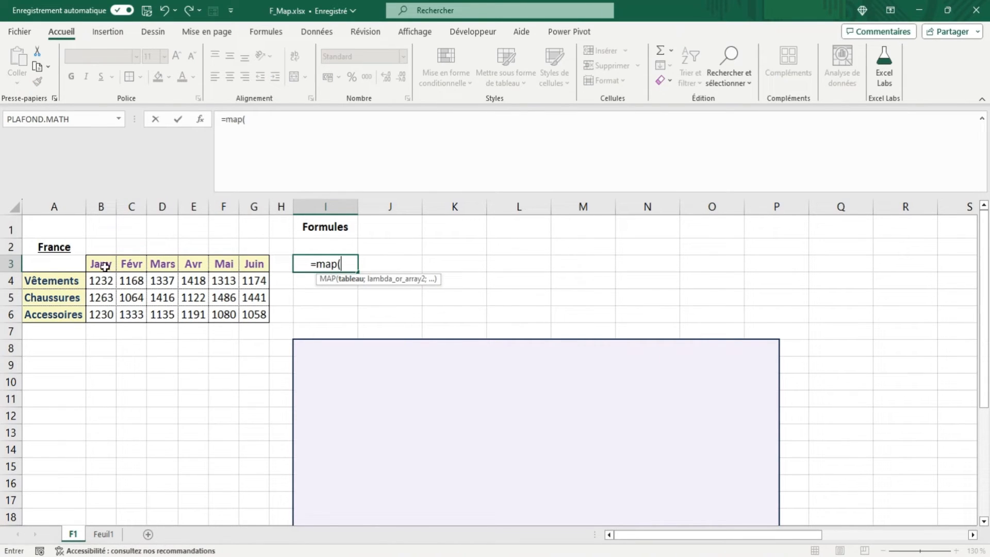
click(101, 262)
drag(114, 263, 264, 316)
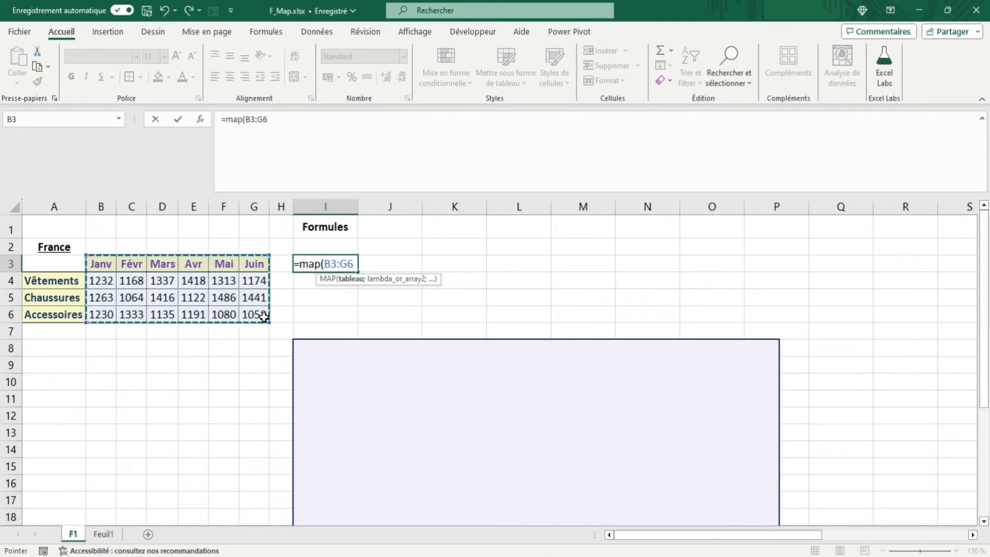
text(;)
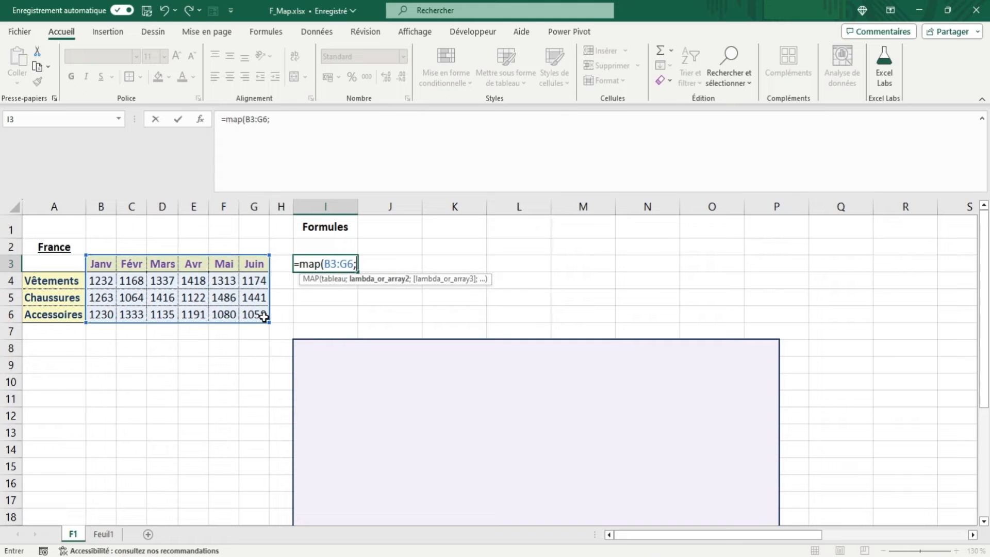
Add DECALER(B3:G6;0;-1) as the second array of the MAP formula.
text(deca)
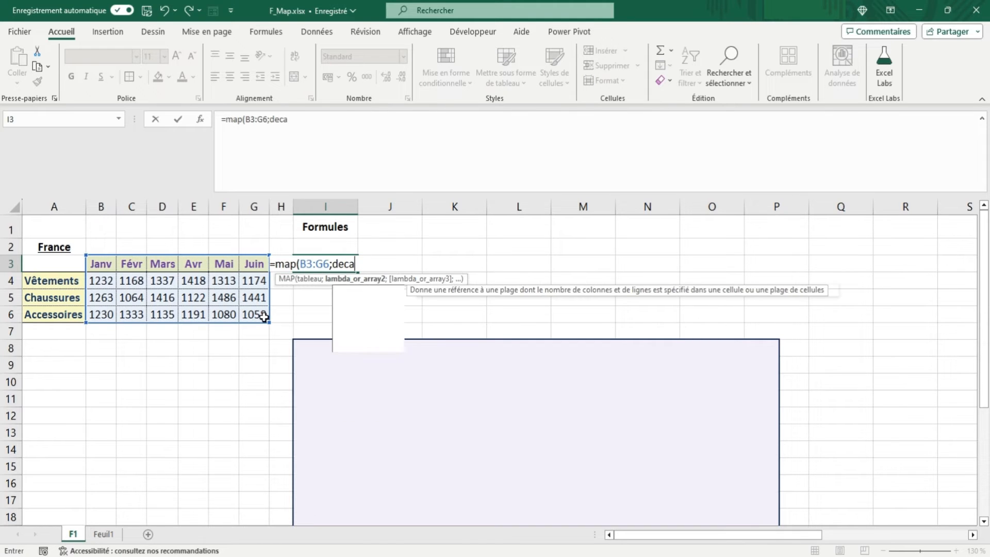
text(ler()
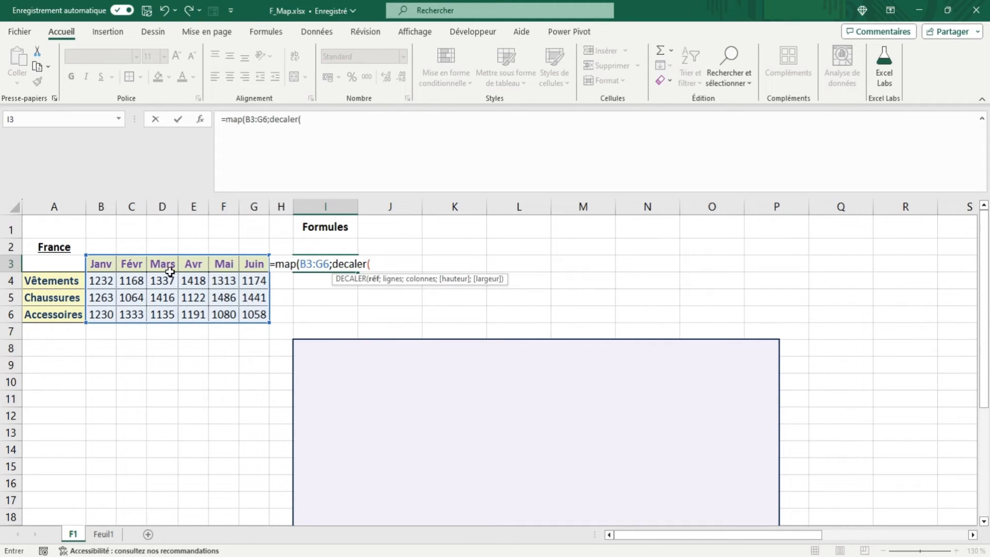
drag(107, 260, 265, 308)
drag(265, 314, 265, 314)
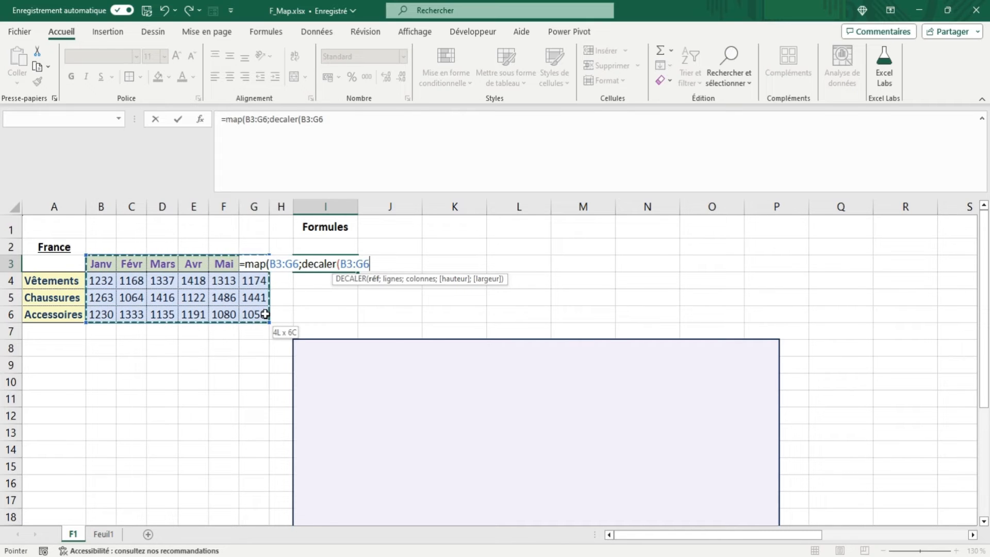
text(;0)
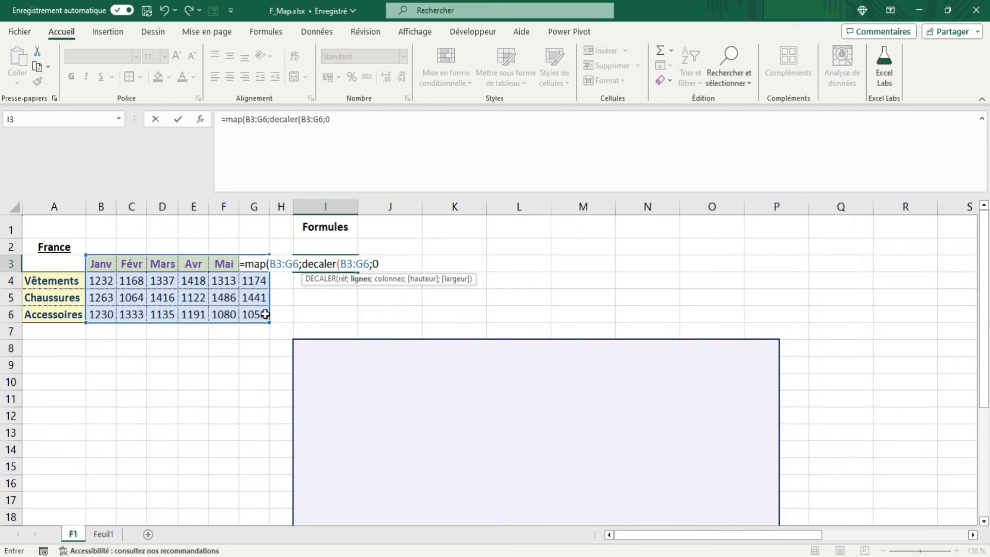
text(;-1);)
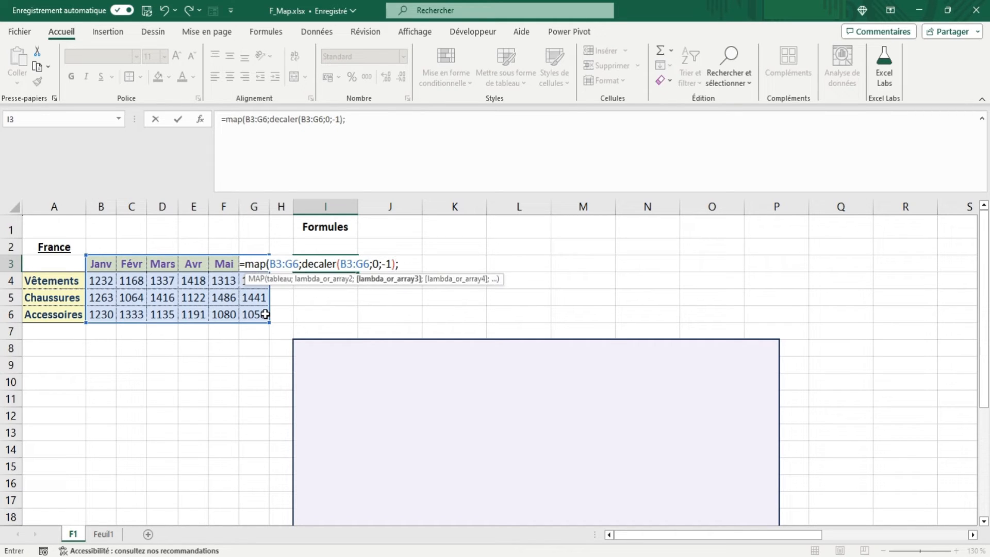
Complete the MAP formula with LAMBDA(a;b;SI(ESTNUM(b);a/b;a)) and enter it in I3.
text(lambda()
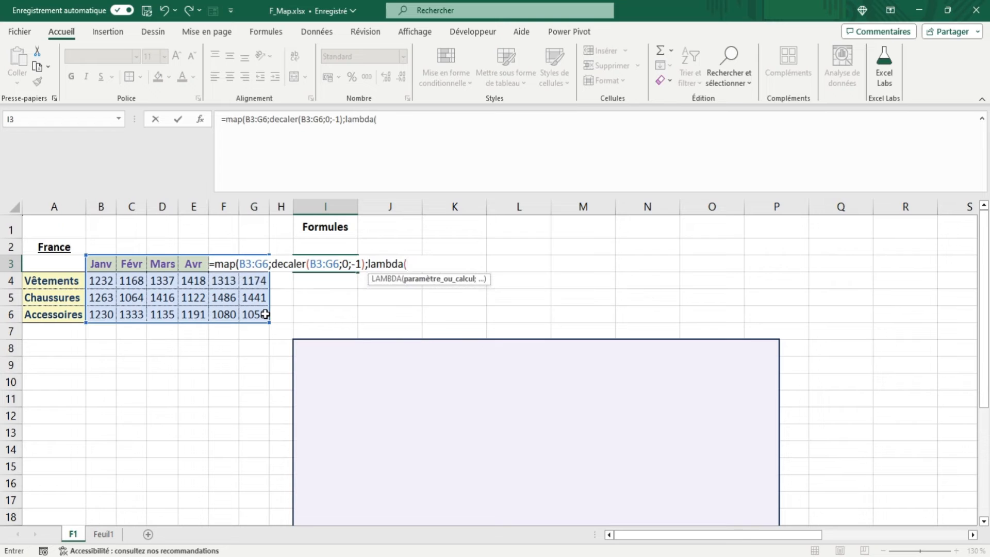
text(a;b)
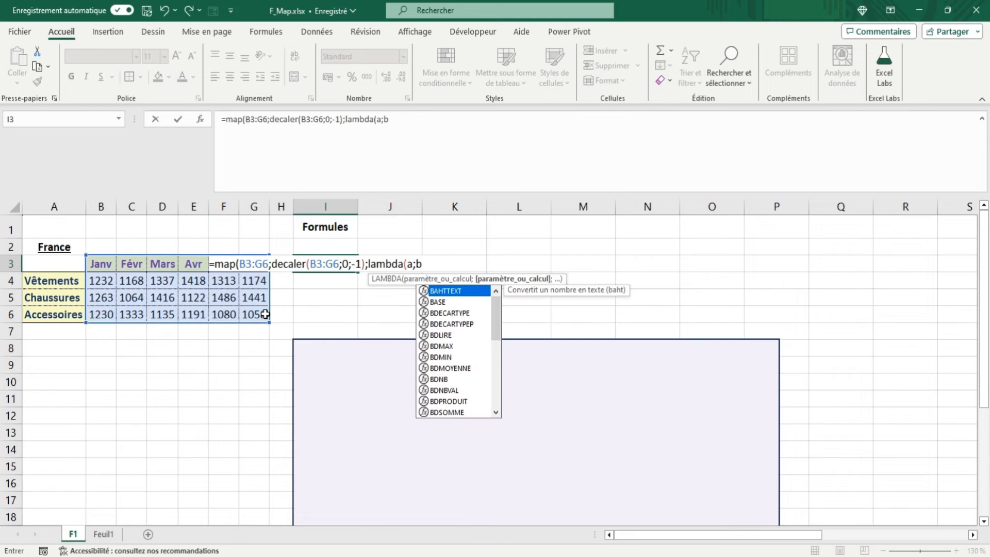
text(;)
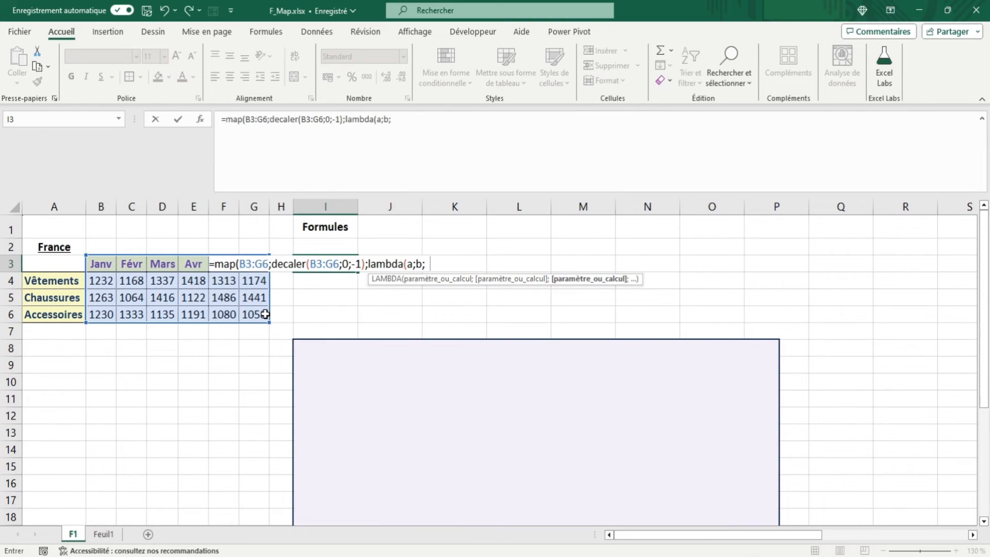
text(si(estnum()
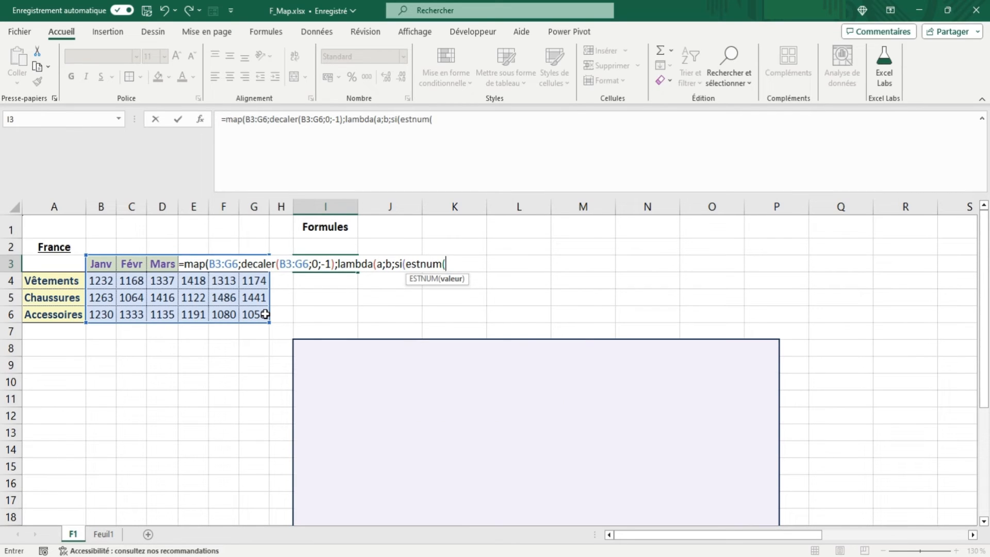
text(b))
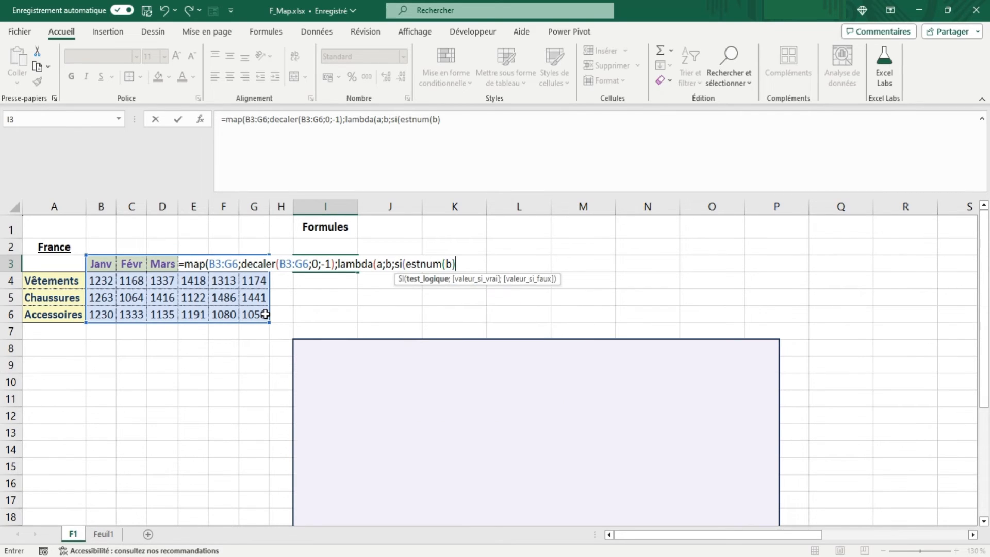
text(;a)
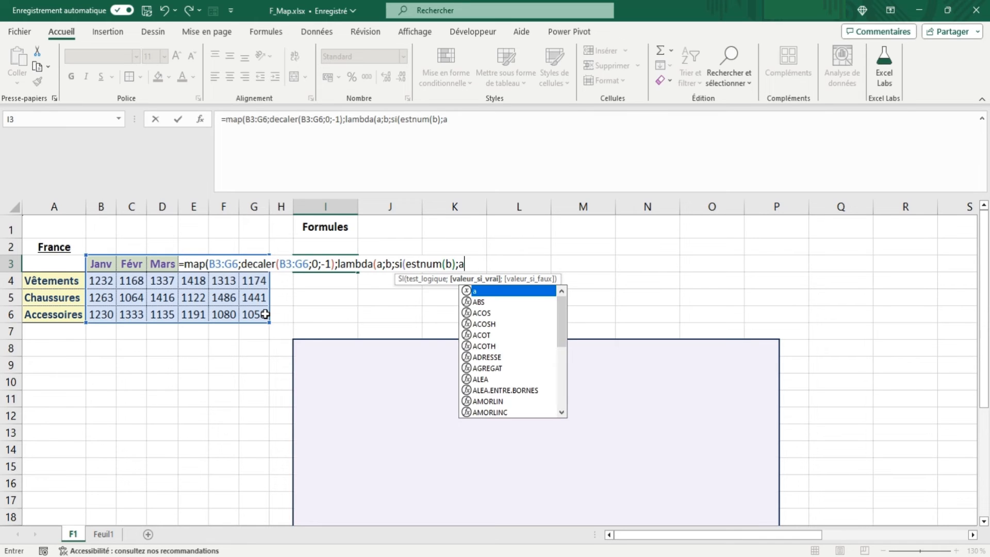
text(/b)
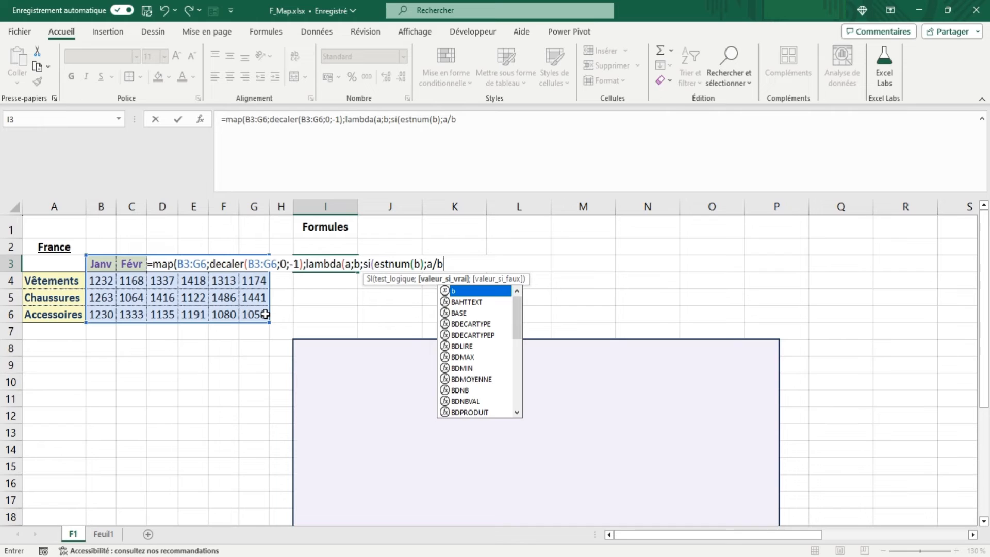
text(;)
text(a))))
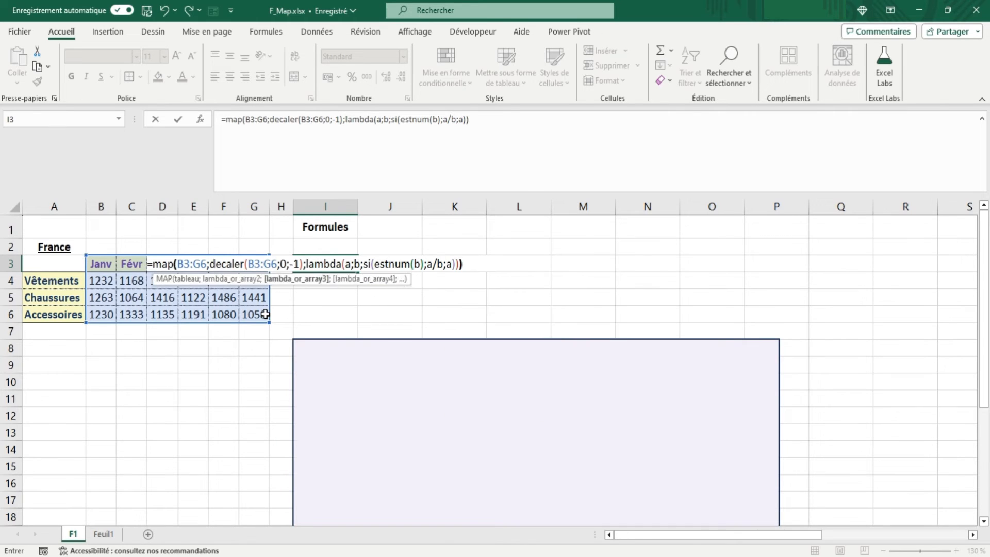
key(Tab)
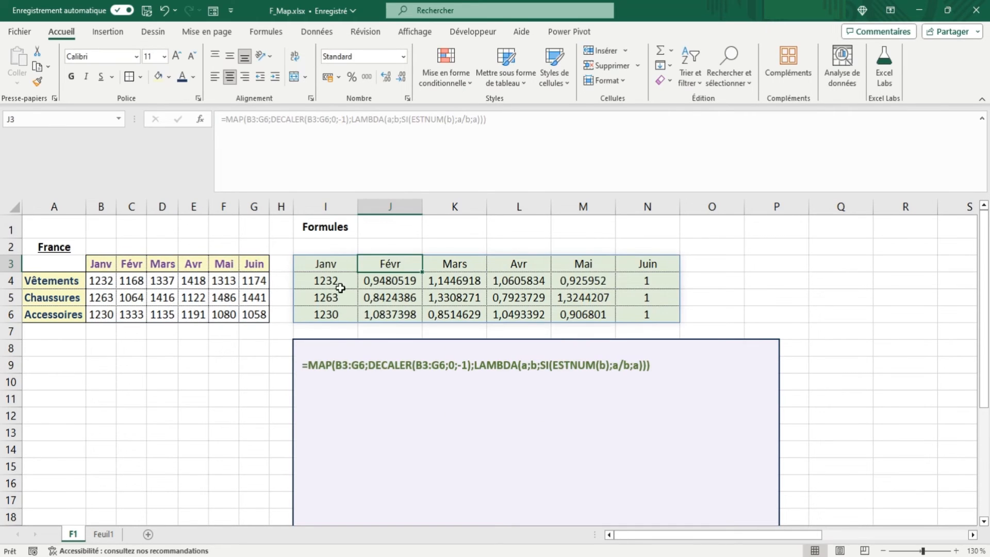
Compare the January and February Vêtements results with the matching values in the source table.
click(327, 263)
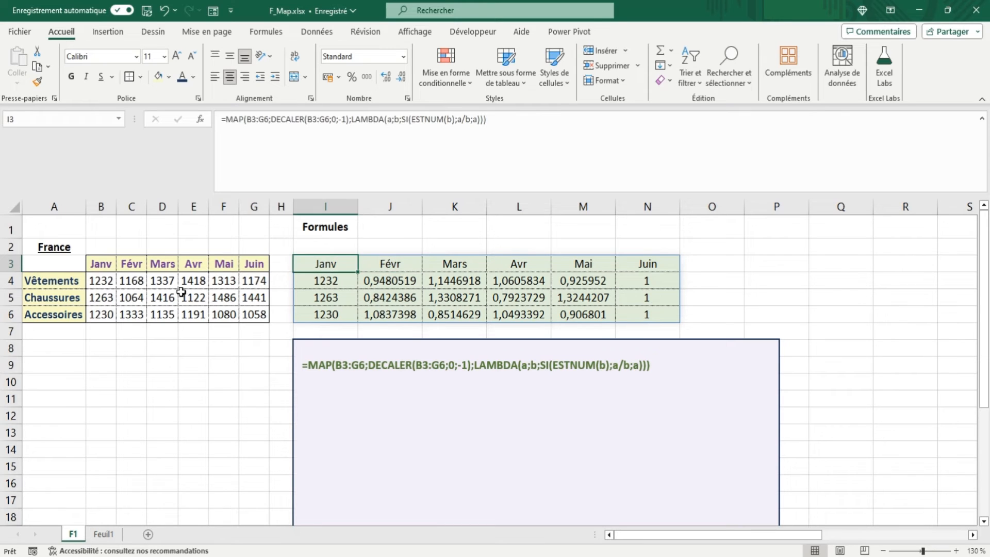
click(101, 282)
click(324, 287)
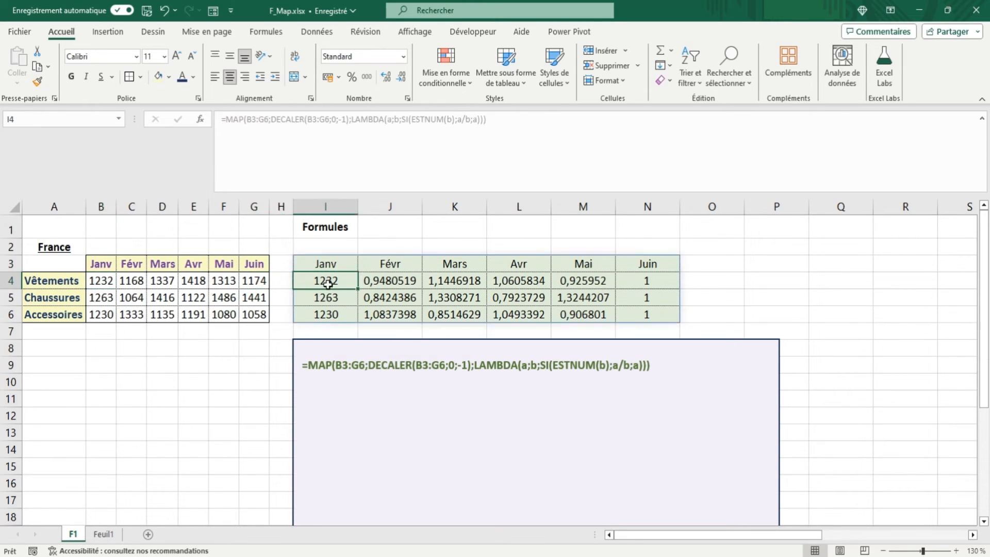
click(390, 280)
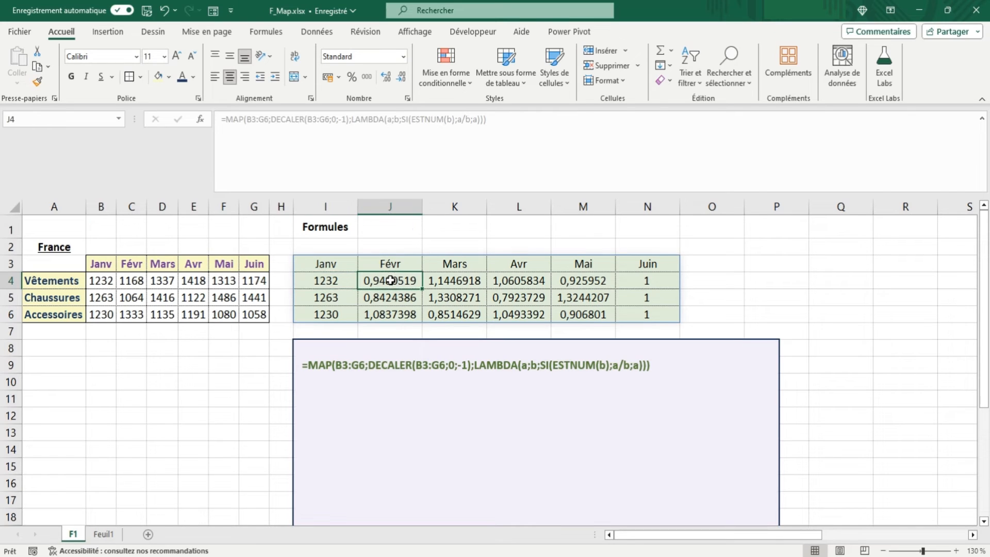
click(135, 282)
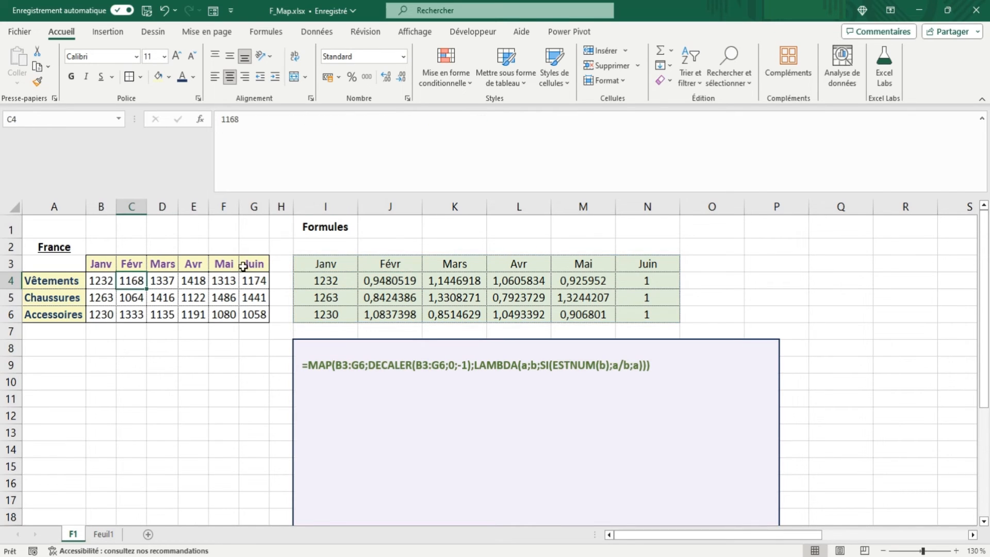
In the I3 formula, wrap a/b in a TEXTE function and change its value argument to a/b-1.
click(322, 267)
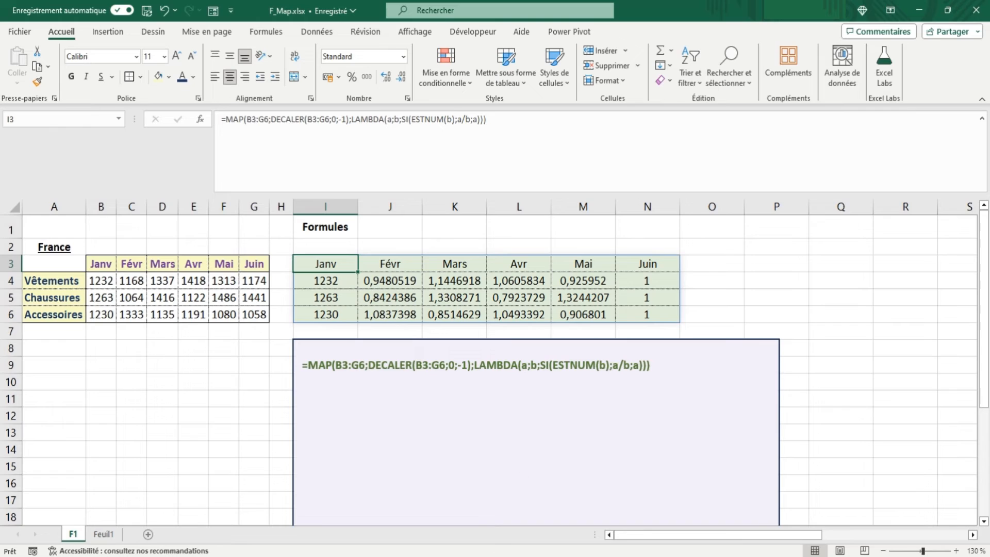
key(ctrl+z)
click(457, 118)
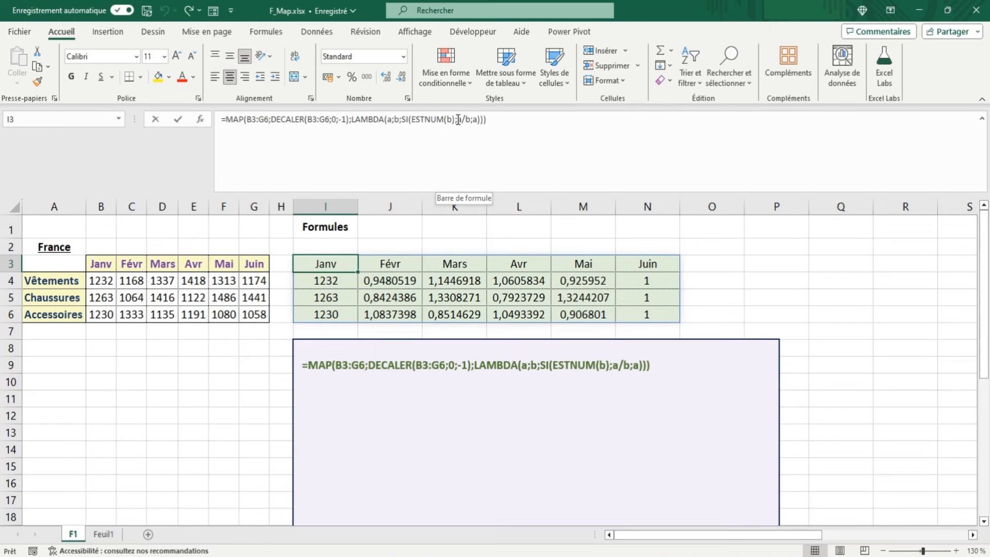
text(texte()
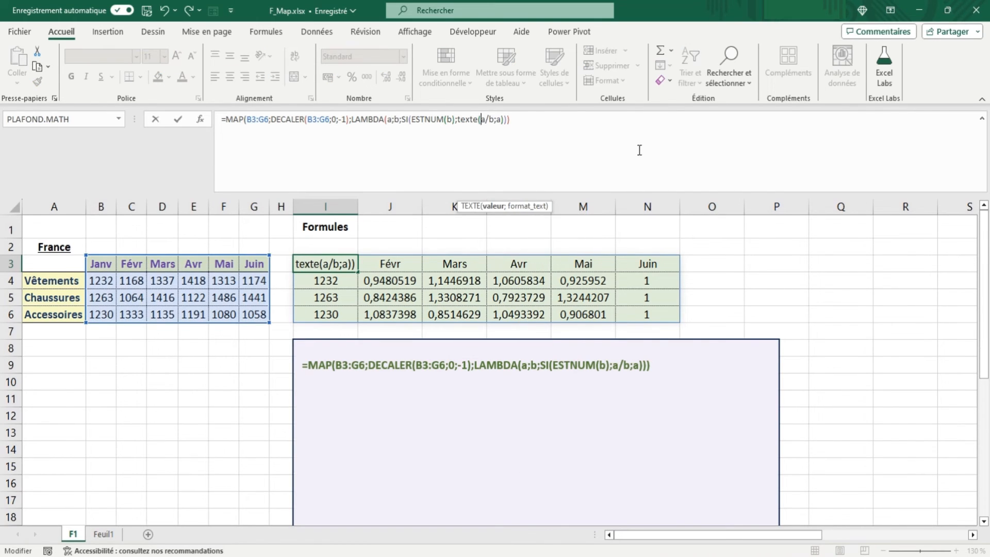
key(Right)
key(Right)
key(Right)
text(-1;")
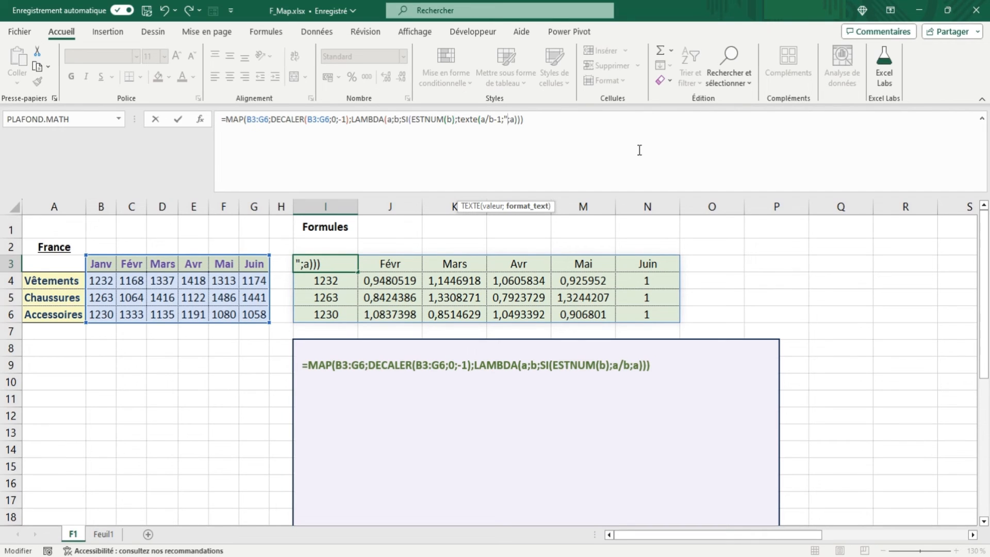
Set the TEXTE format to "+ #,0%;- #,0%", enter the updated formula and reselect I3.
text(+ )
text(#,0%)
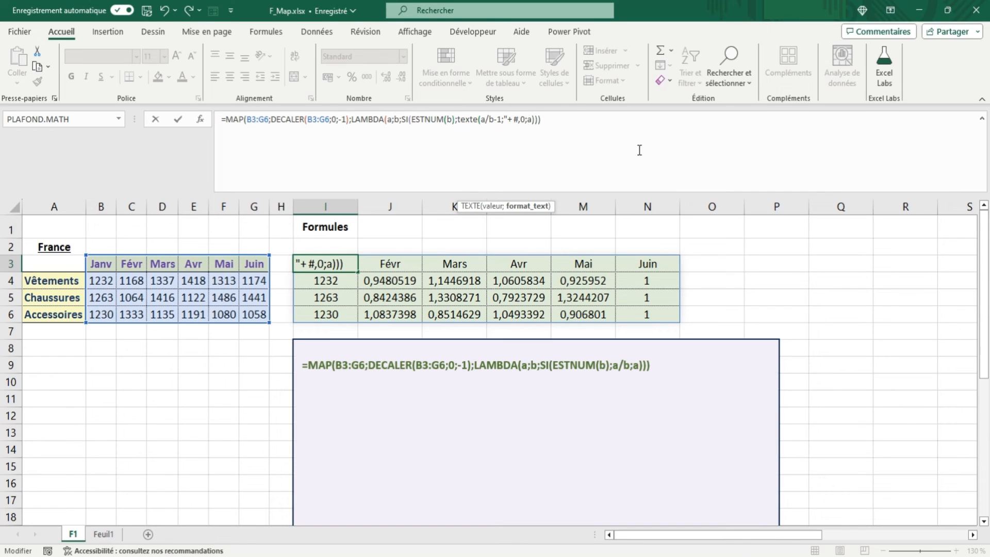
text(;- #,0%)
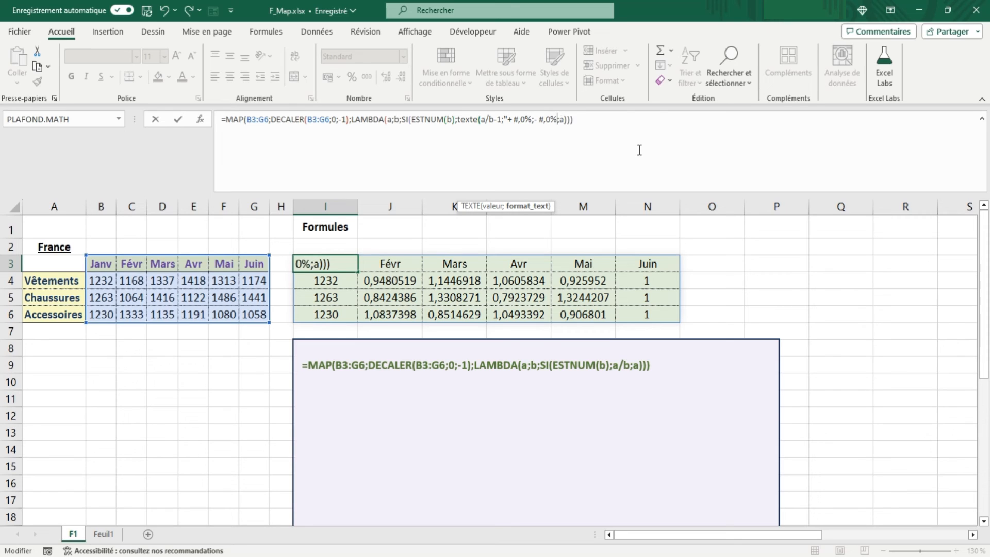
text("))
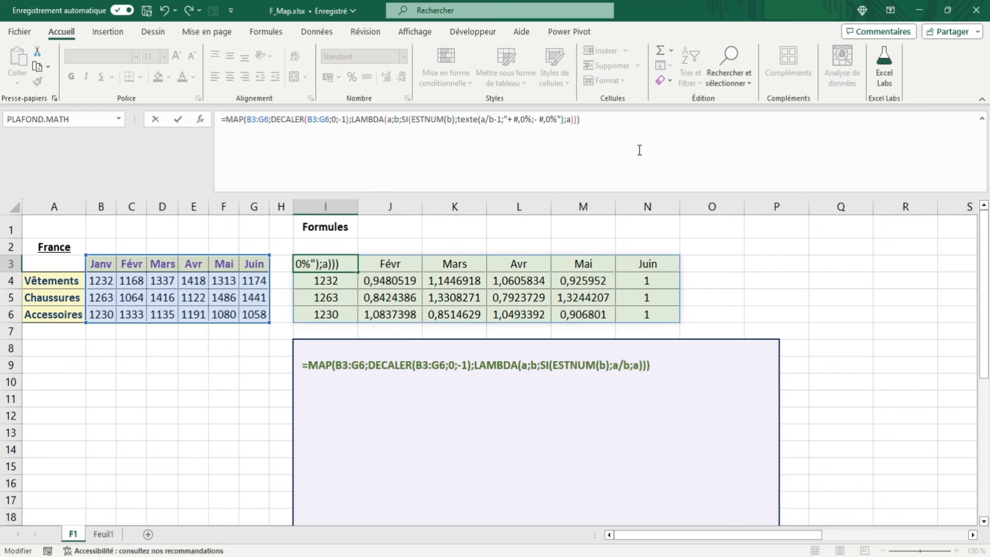
key(Tab)
click(451, 283)
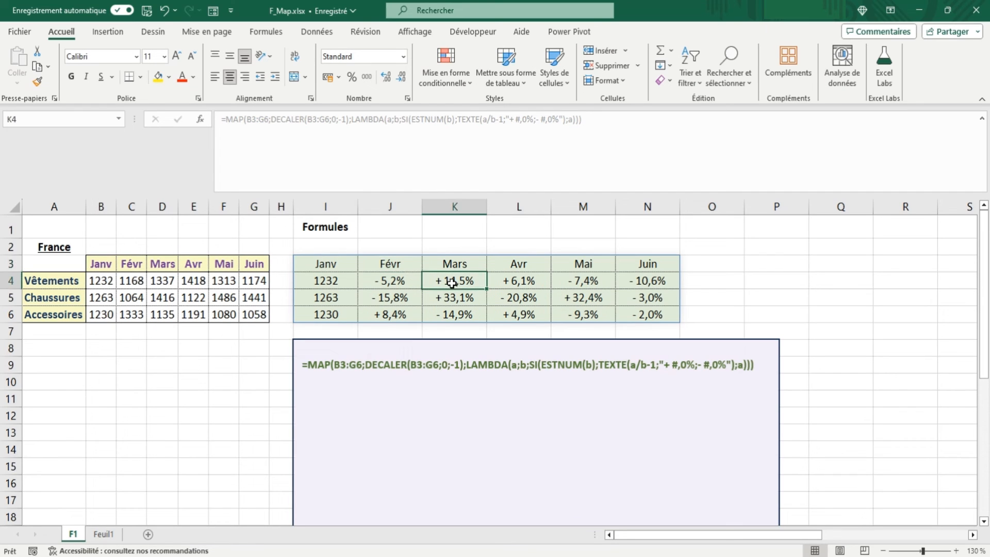
click(321, 263)
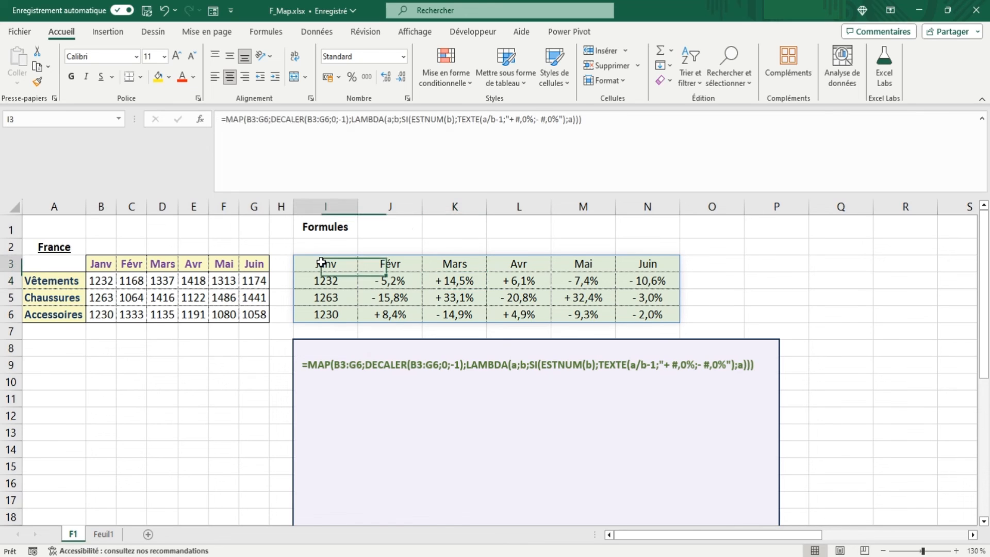